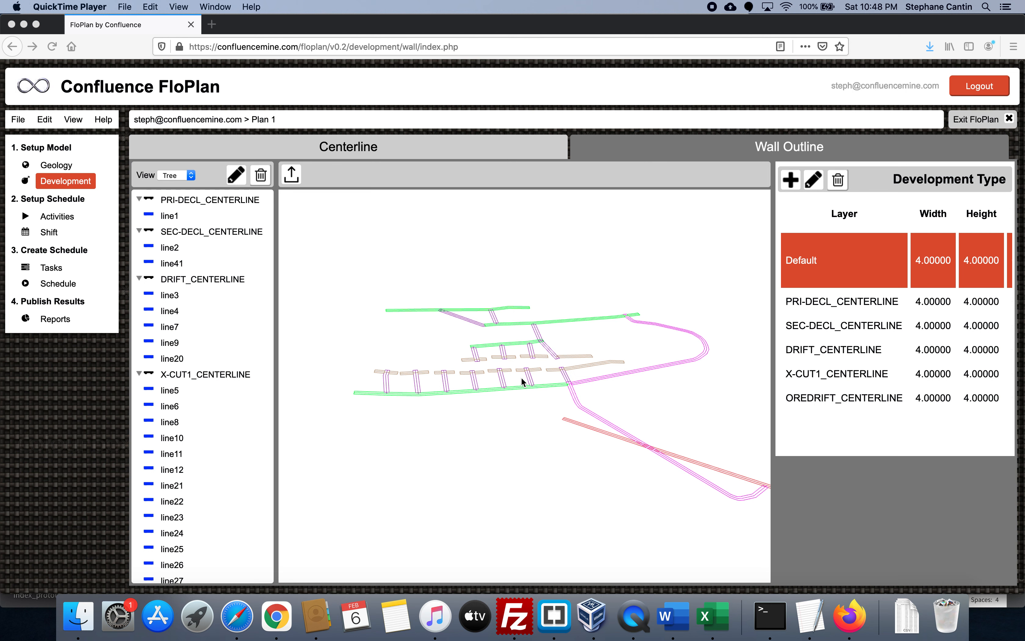
Step: Set the width and height of the PRI-DECL_CENTERLINE development type to 5 and save it
{"action": "left_click", "coordinate": [520, 388]}
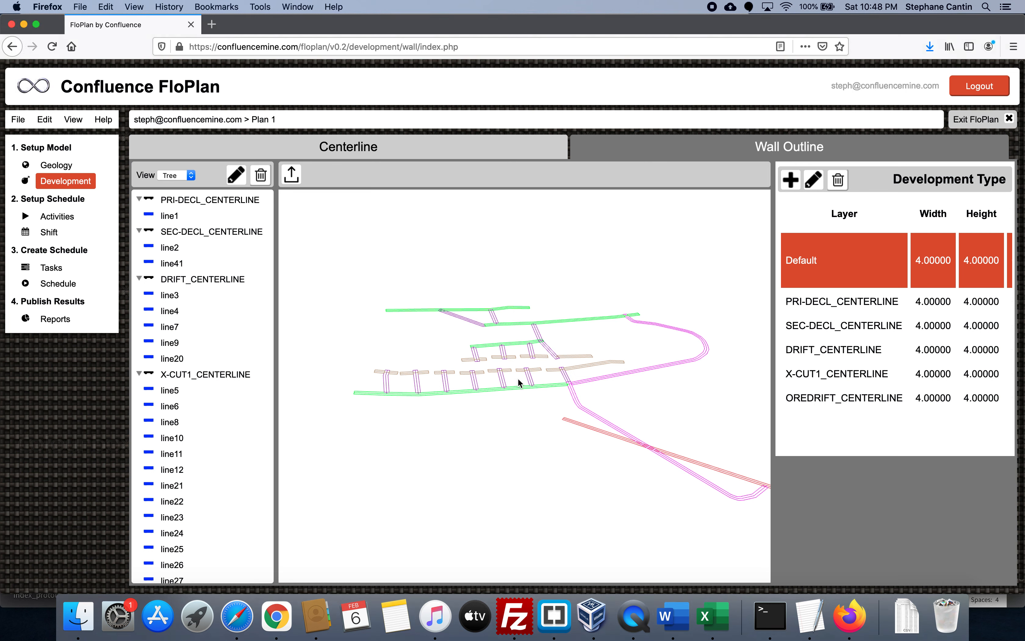
{"action": "mouse_move", "coordinate": [506, 387]}
{"action": "left_mouse_down"}
{"action": "mouse_move", "coordinate": [510, 361]}
{"action": "mouse_move", "coordinate": [503, 384]}
{"action": "left_mouse_up"}
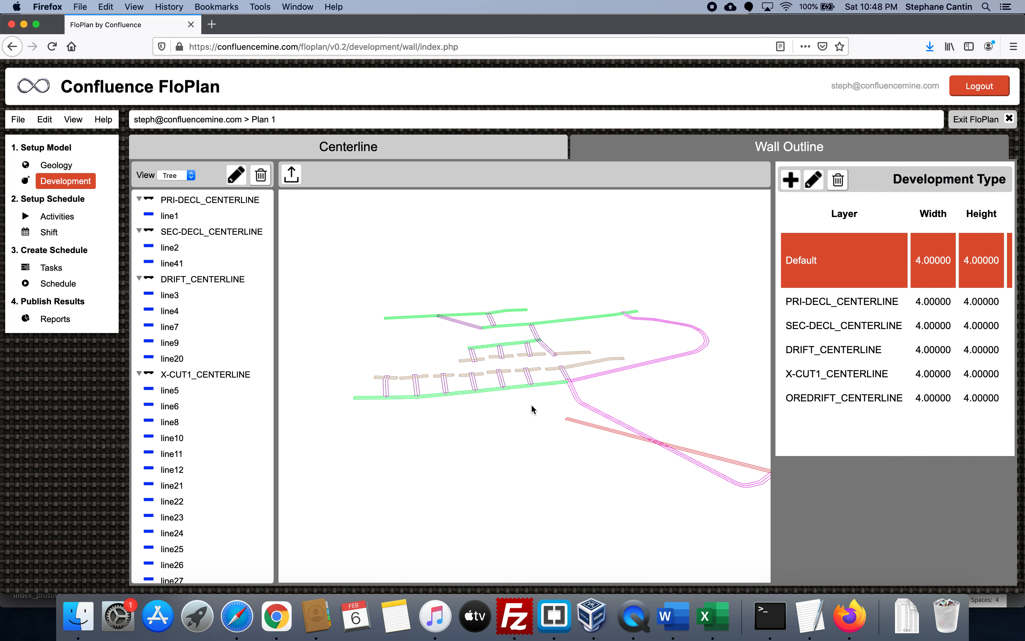
{"action": "scroll", "coordinate": [539, 395], "scroll_direction": "up", "scroll_amount": 5}
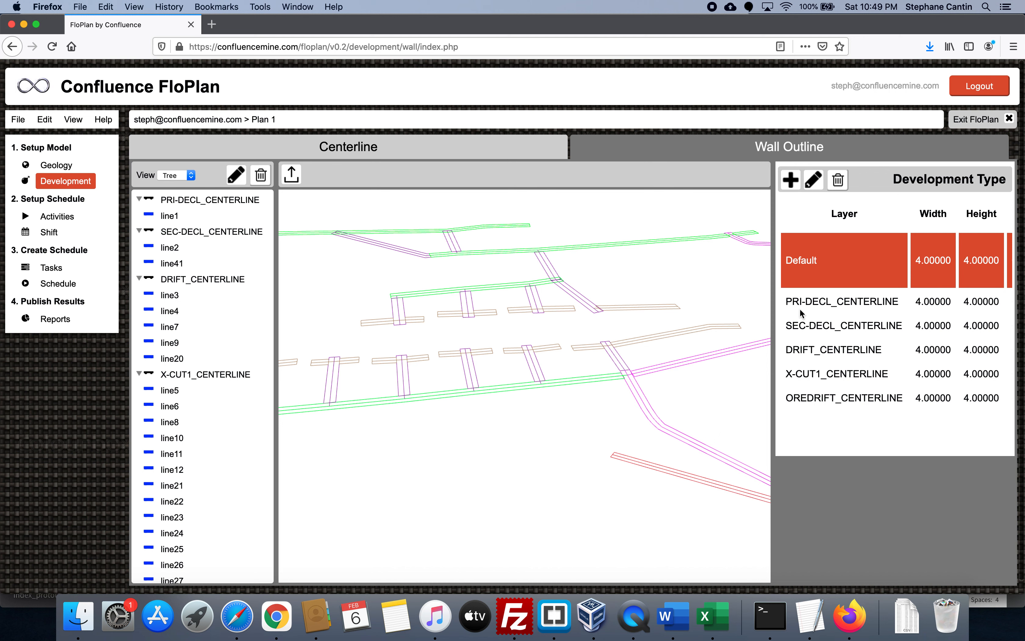
{"action": "left_click", "coordinate": [820, 307]}
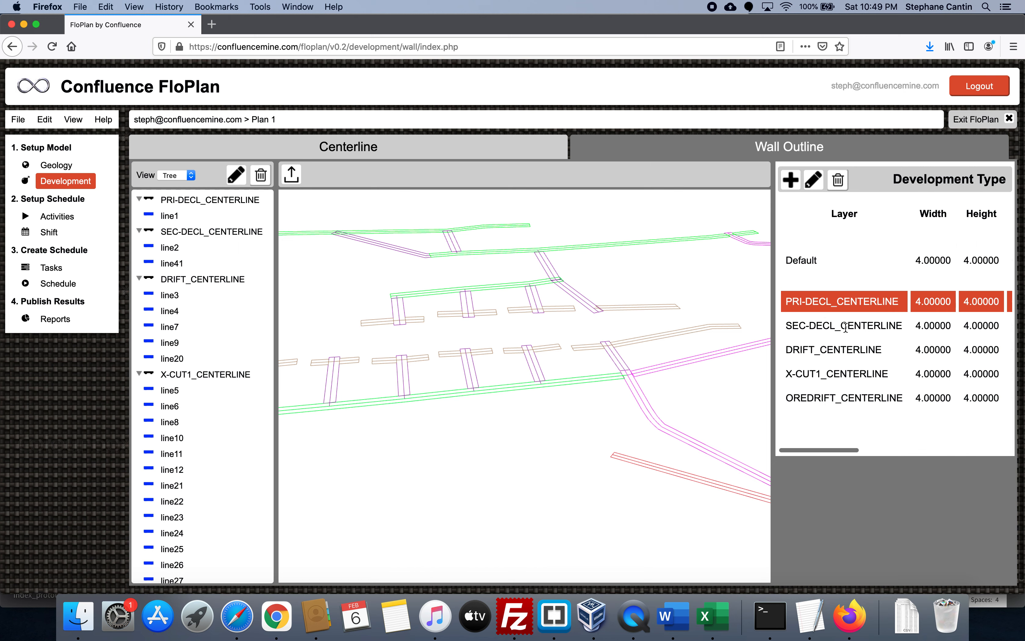
{"action": "left_click", "coordinate": [814, 179]}
{"action": "double_click", "coordinate": [547, 267]}
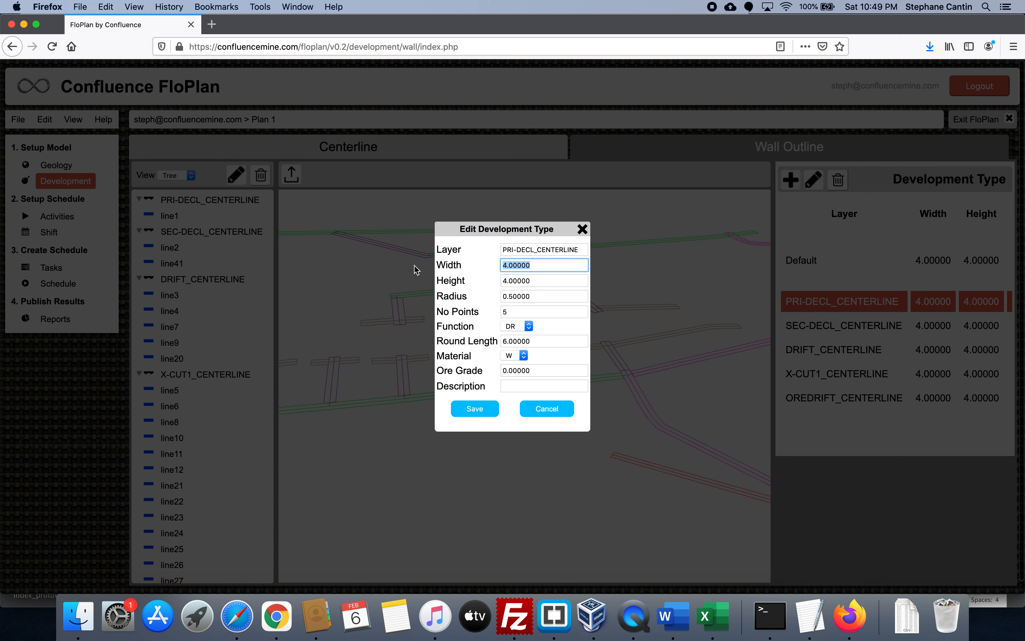
{"action": "type", "text": "5"}
{"action": "key", "text": "Tab"}
{"action": "type", "text": "5"}
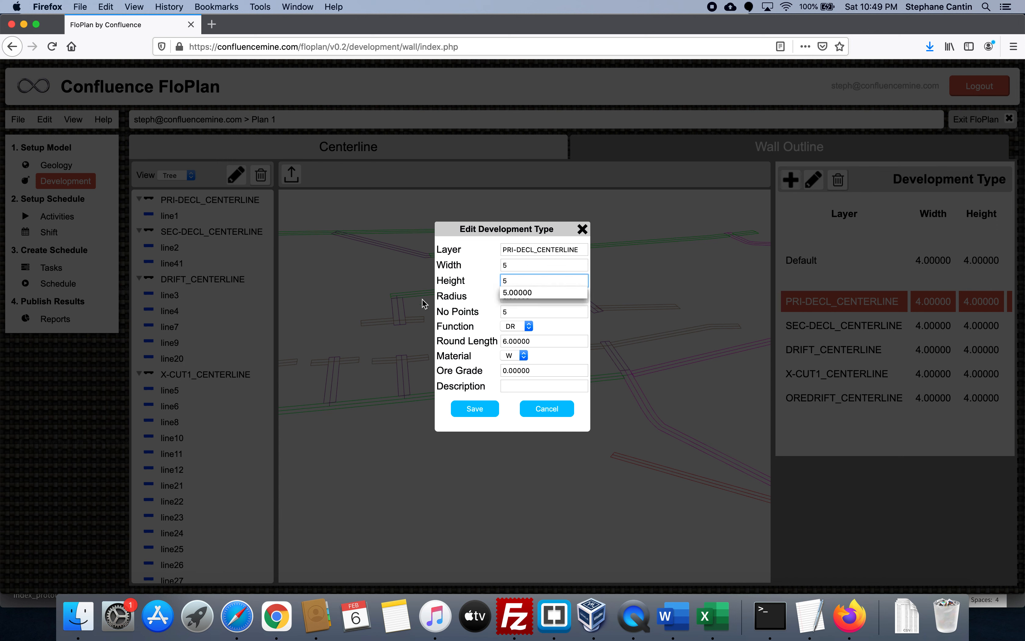
{"action": "left_click", "coordinate": [474, 412]}
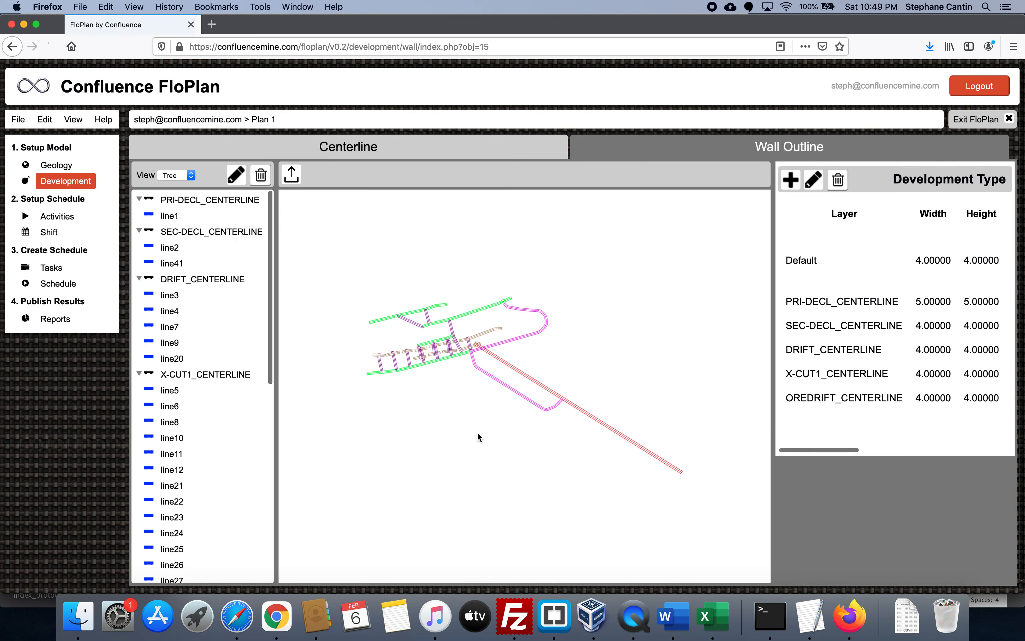
Step: Inspect the primary decline's wall outline in the model, switching to the centerline page and back to the wall outline page
{"action": "scroll", "coordinate": [495, 367], "scroll_direction": "up", "scroll_amount": 5}
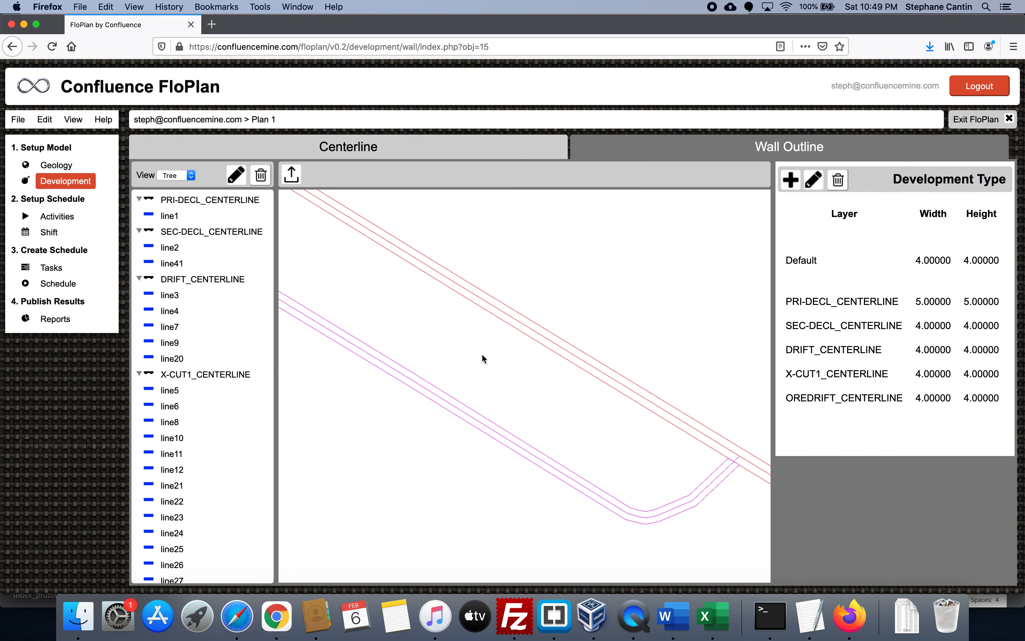
{"action": "scroll", "coordinate": [710, 453], "scroll_direction": "down", "scroll_amount": 5}
{"action": "scroll", "coordinate": [482, 363], "scroll_direction": "down", "scroll_amount": 5}
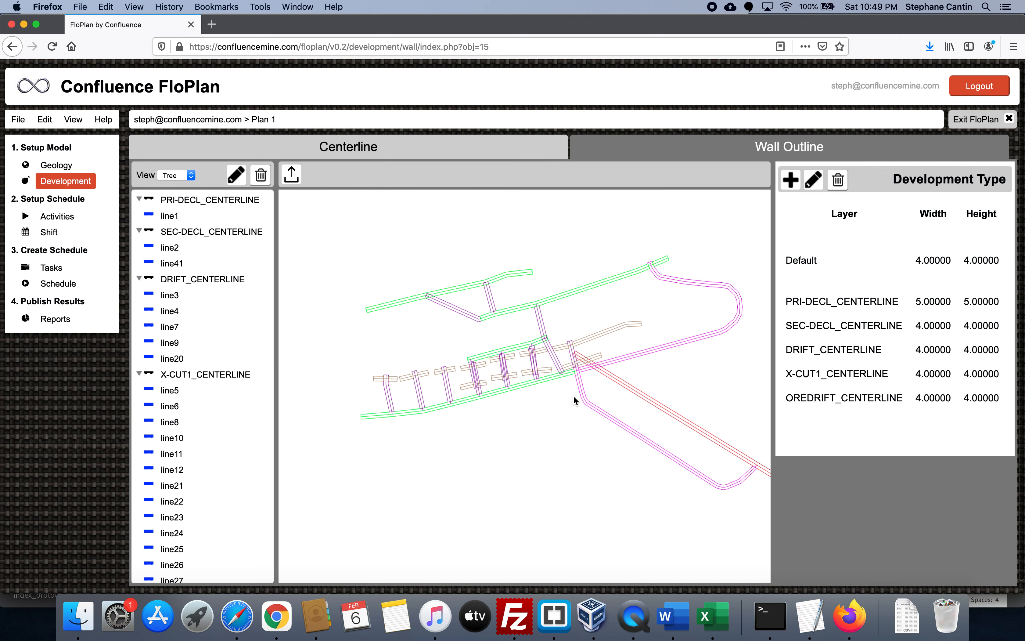
{"action": "scroll", "coordinate": [573, 394], "scroll_direction": "up", "scroll_amount": 5}
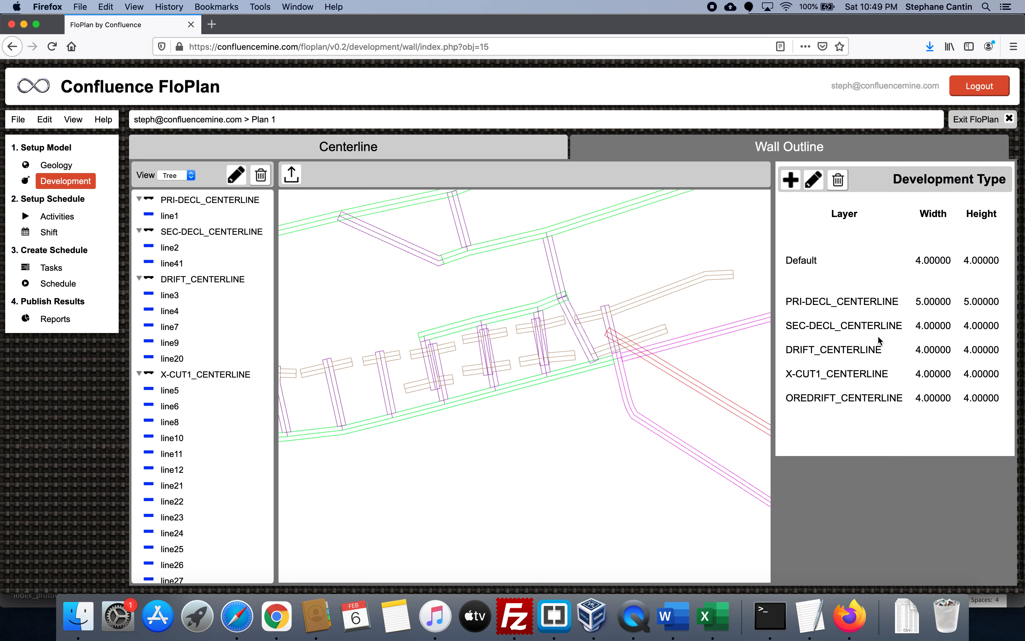
{"action": "left_click", "coordinate": [503, 152]}
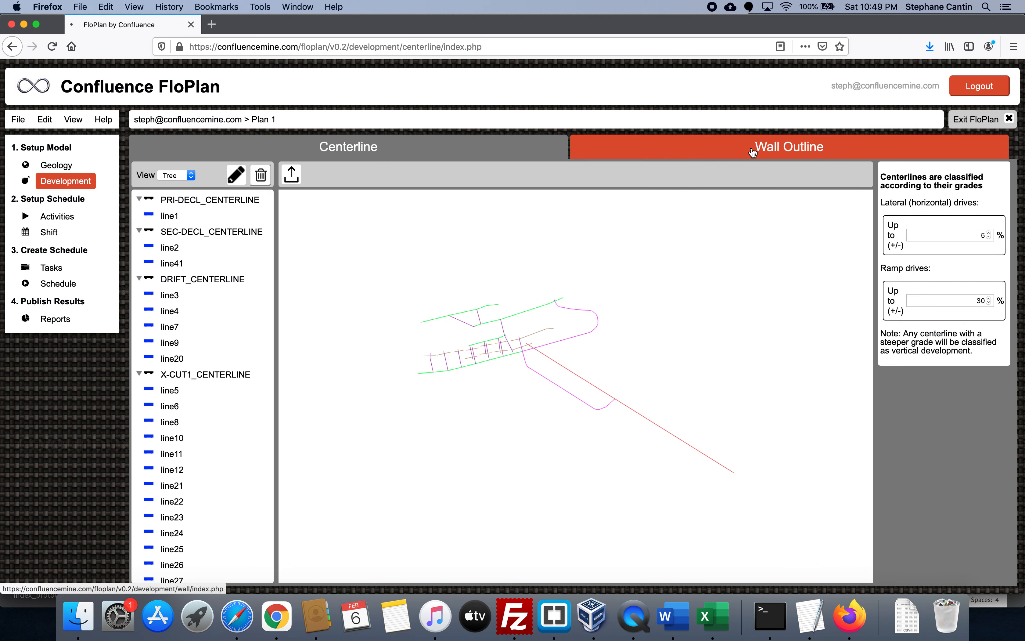
{"action": "left_click", "coordinate": [766, 146]}
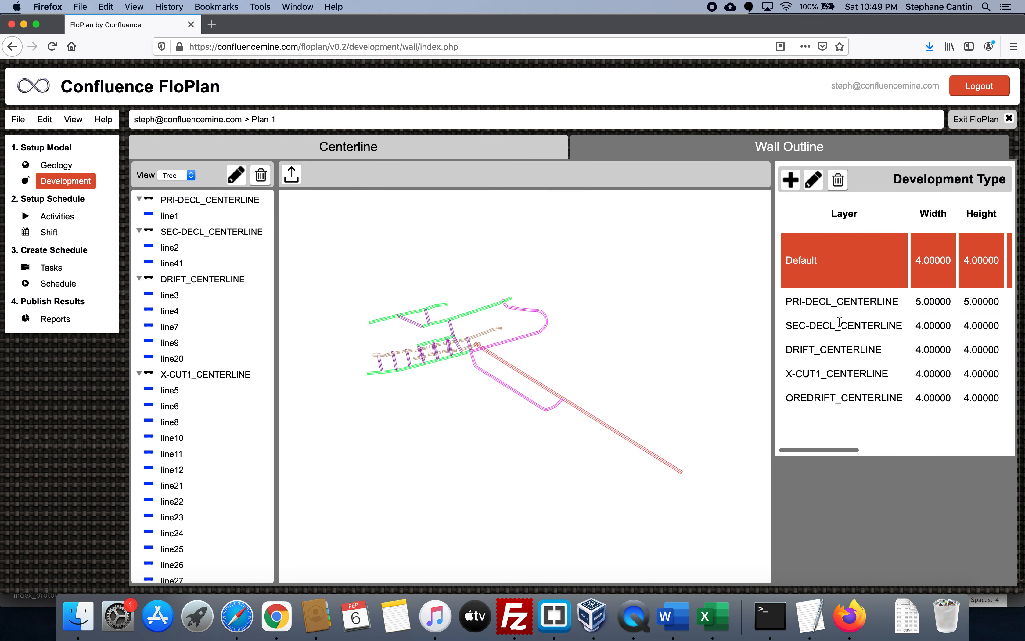
Step: Set the width and height of the SEC-DECL_CENTERLINE development type to 4.5 and save it
{"action": "left_click", "coordinate": [841, 325]}
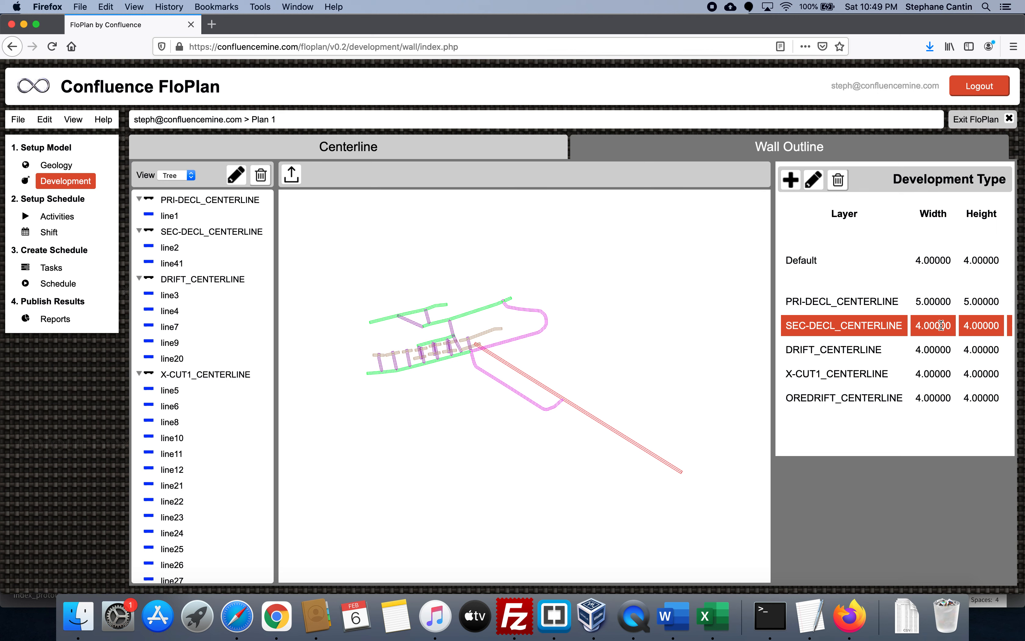
{"action": "left_click", "coordinate": [814, 181]}
{"action": "left_click", "coordinate": [522, 264]}
{"action": "double_click", "coordinate": [522, 264]}
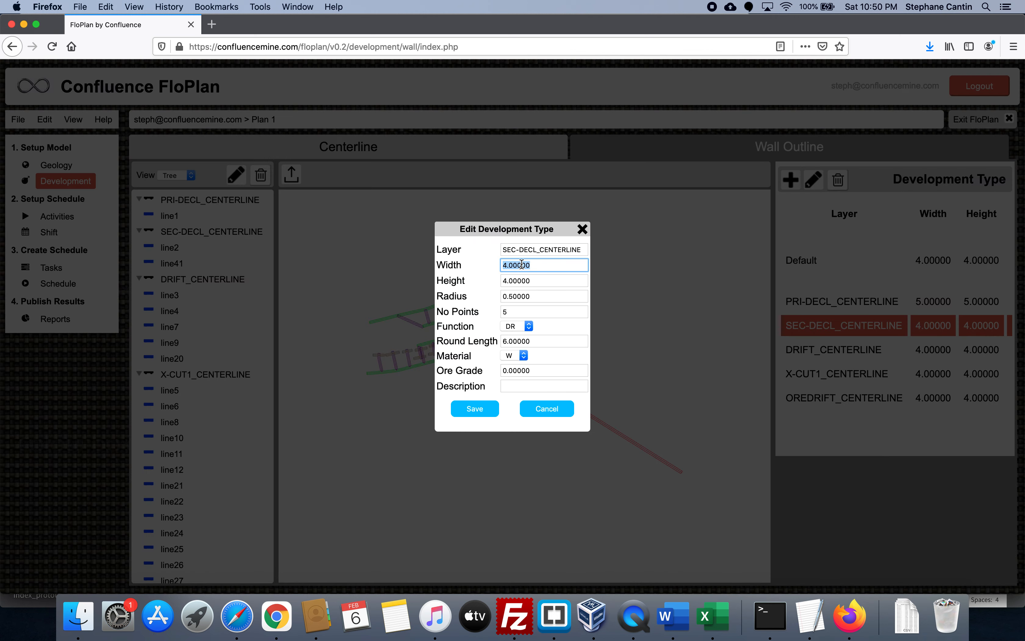
{"action": "double_click", "coordinate": [522, 264]}
{"action": "type", "text": "5"}
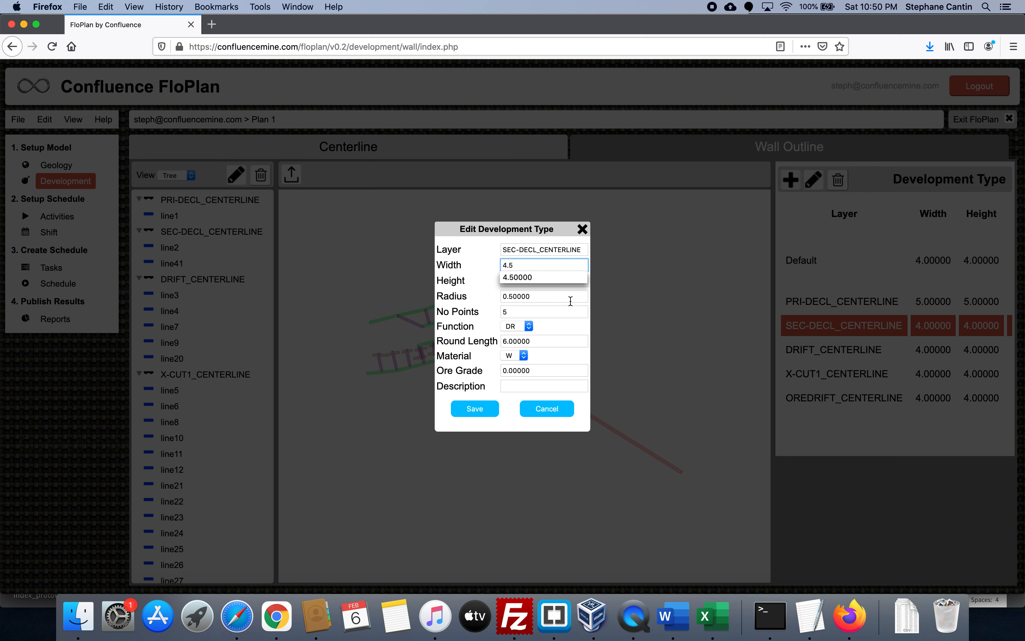
{"action": "left_click", "coordinate": [534, 296]}
{"action": "double_click", "coordinate": [522, 280]}
{"action": "type", "text": "4.5"}
{"action": "left_click", "coordinate": [475, 409]}
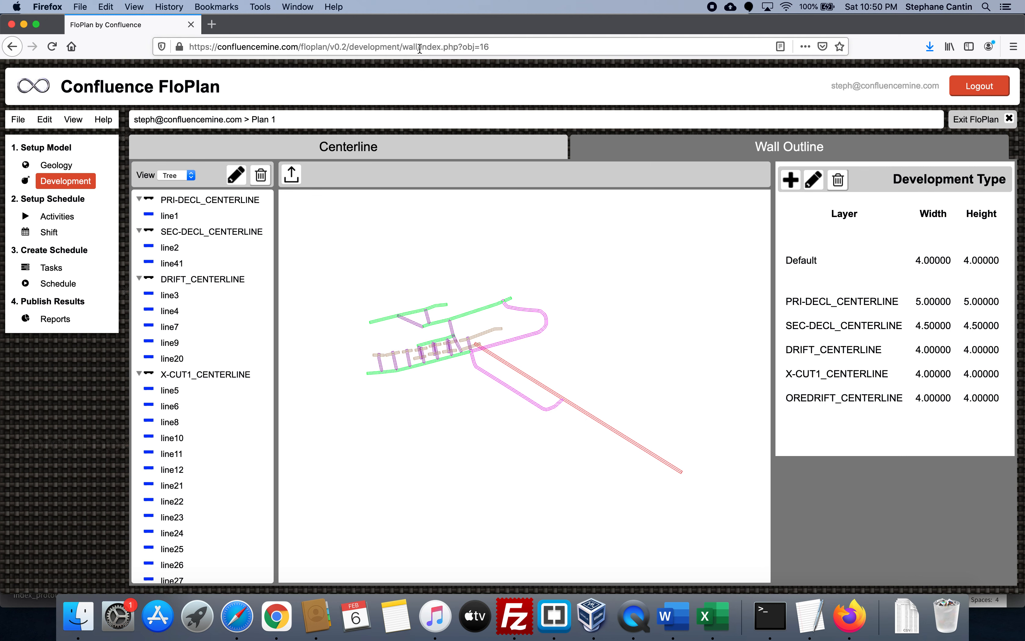
Step: Reload the page with its address shortened to confluencemine.com/floplan/v0.2/development/wall/ and inspect the secondary decline's outline
{"action": "left_click_drag", "start_coordinate": [421, 47], "coordinate": [589, 53]}
{"action": "key", "text": "BackSpace"}
{"action": "key", "text": "Return"}
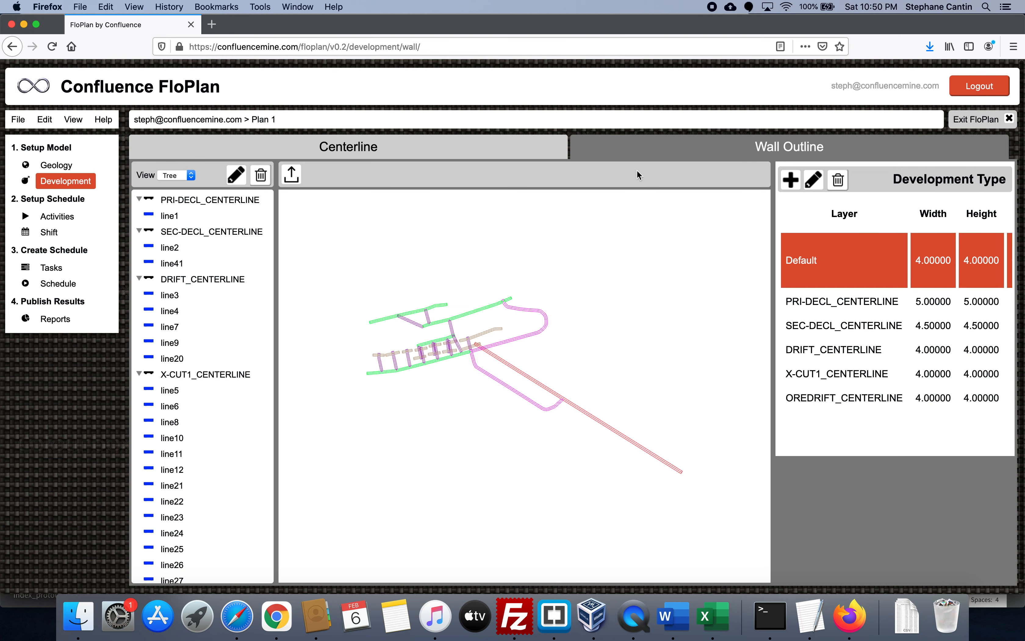
{"action": "scroll", "coordinate": [470, 329], "scroll_direction": "up", "scroll_amount": 5}
{"action": "left_click_drag", "start_coordinate": [400, 347], "coordinate": [551, 390]}
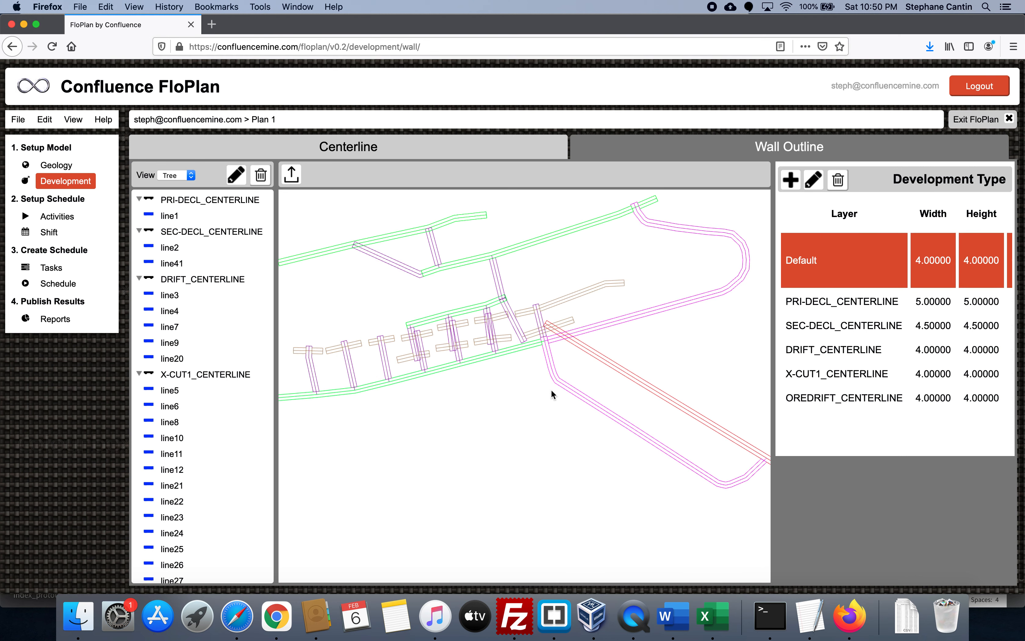
{"action": "mouse_move", "coordinate": [471, 366]}
{"action": "left_mouse_down"}
{"action": "mouse_move", "coordinate": [502, 372]}
{"action": "mouse_move", "coordinate": [501, 351]}
{"action": "left_mouse_up"}
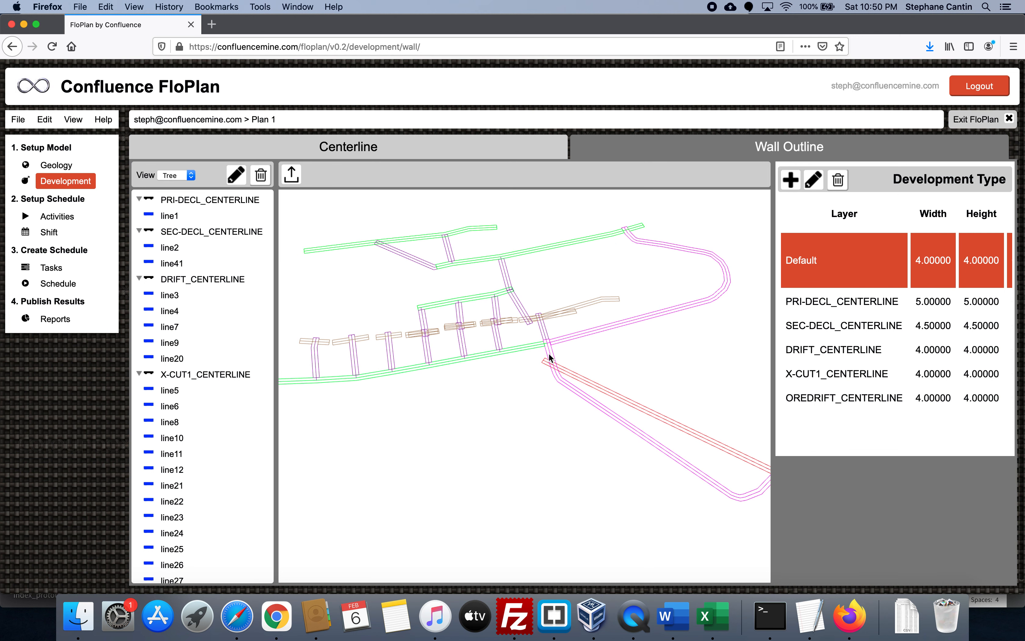
Step: Set the width and height of the X-CUT1_CENTERLINE development type to 3.5 and save it
{"action": "left_click", "coordinate": [868, 371]}
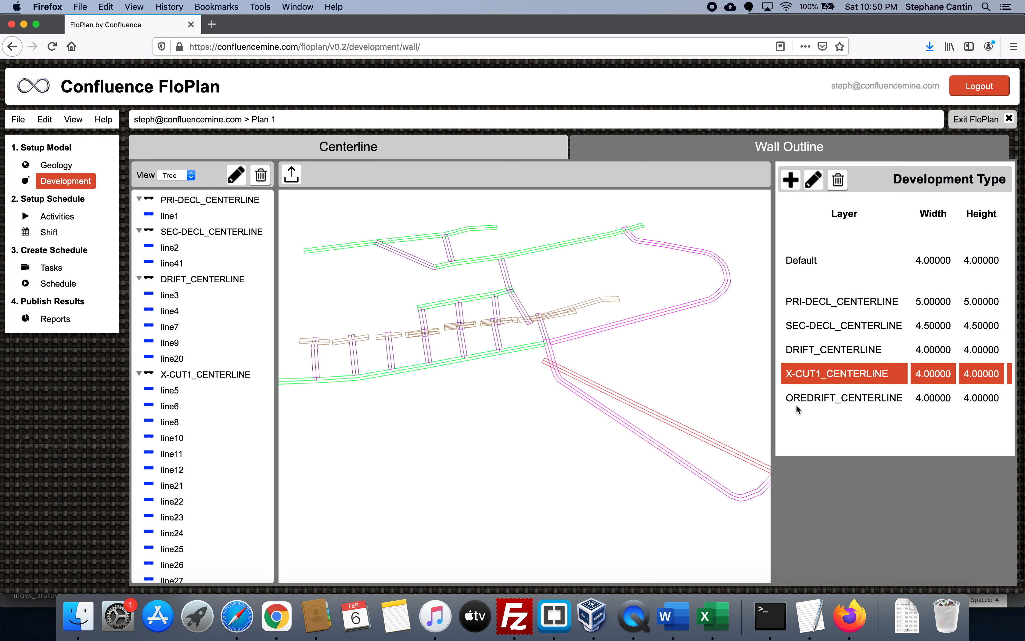
{"action": "left_click", "coordinate": [813, 180]}
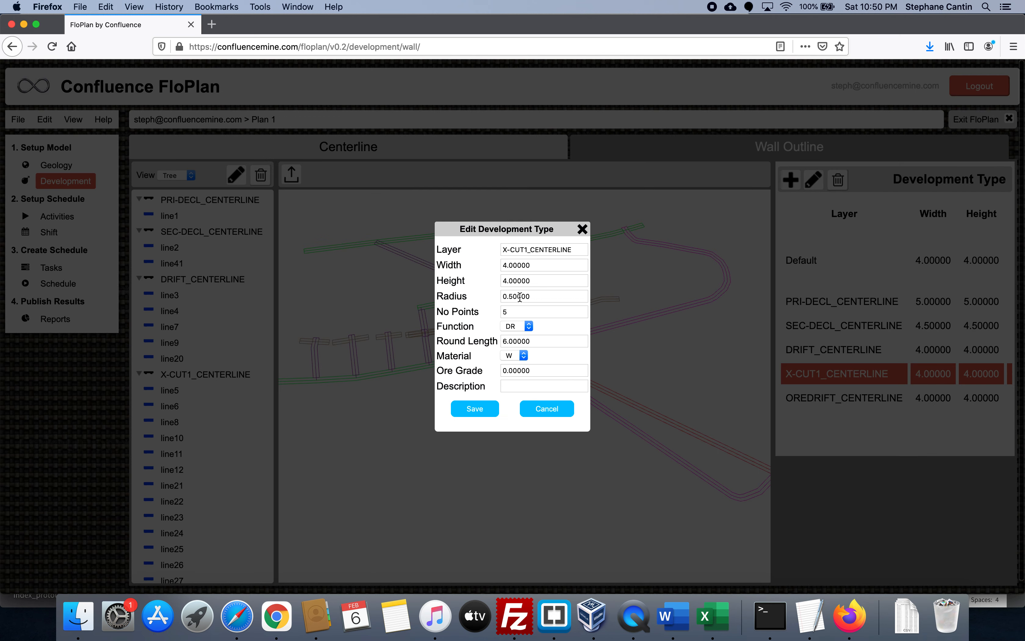
{"action": "left_click", "coordinate": [543, 263]}
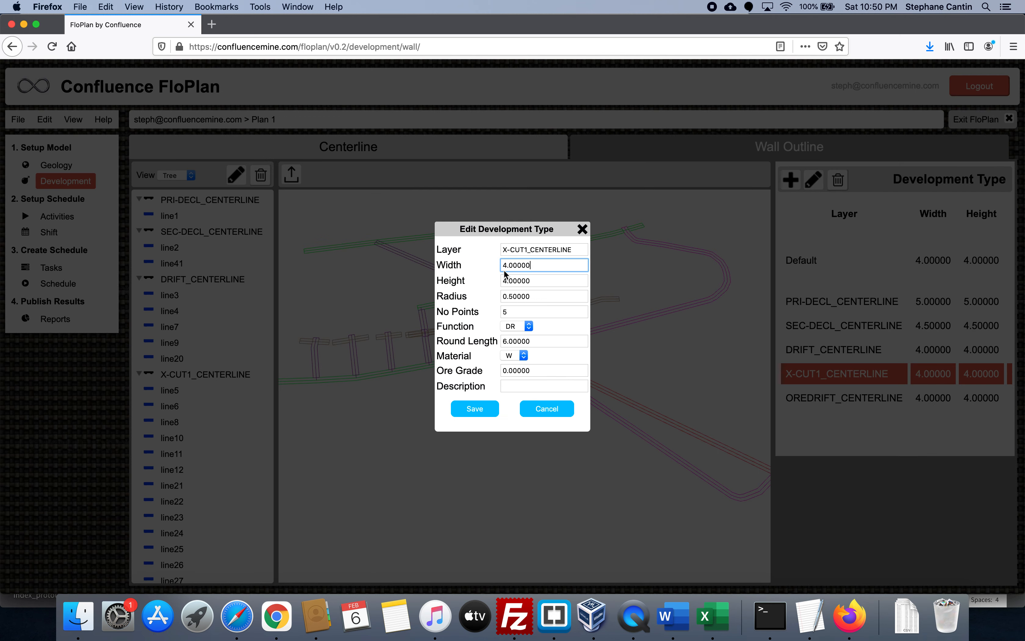
{"action": "left_click_drag", "start_coordinate": [530, 264], "coordinate": [442, 258]}
{"action": "type", "text": "3.5"}
{"action": "key", "text": "Tab"}
{"action": "type", "text": "3."}
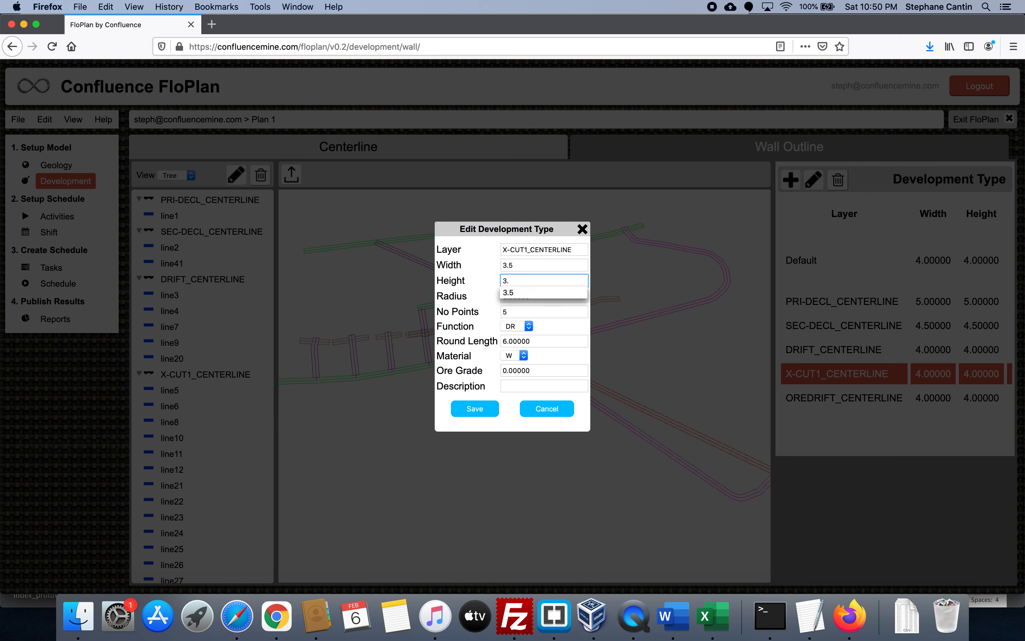
{"action": "type", "text": "5"}
{"action": "left_click", "coordinate": [468, 360]}
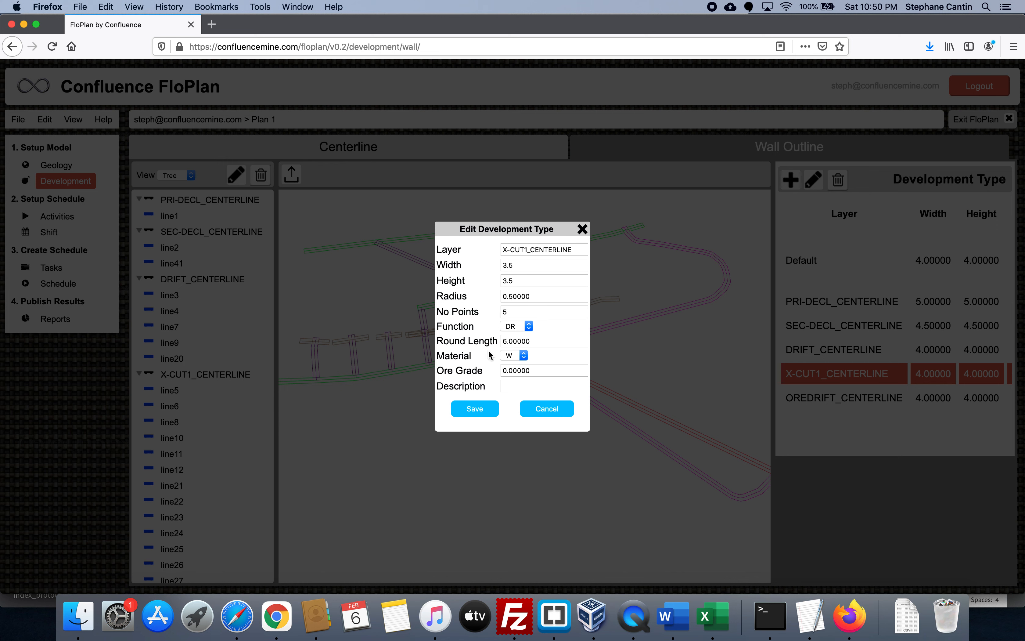
{"action": "left_click", "coordinate": [470, 406]}
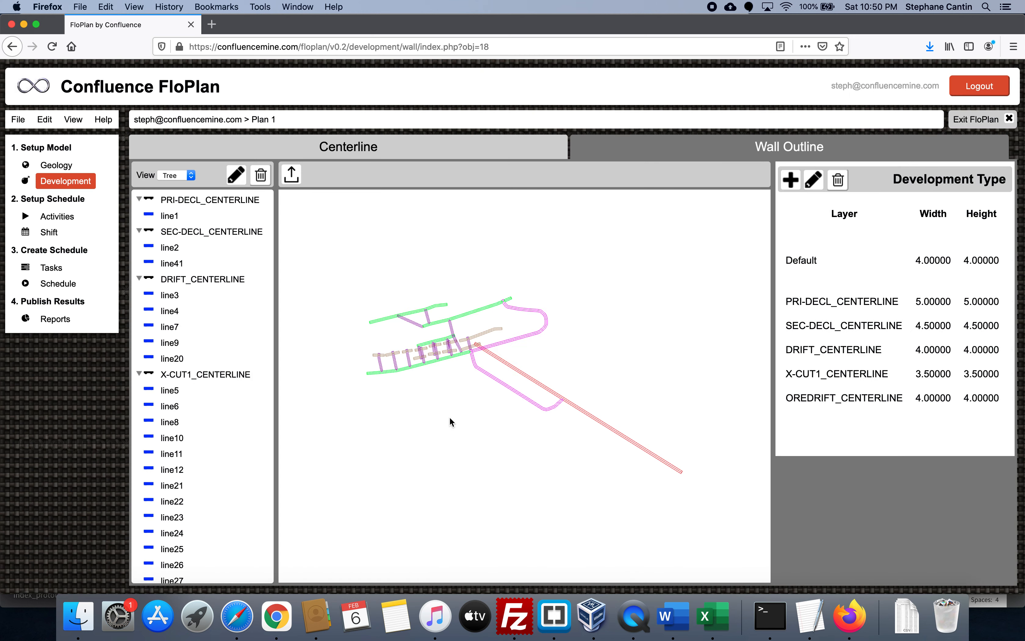
Step: Inspect the cross-cut wall outlines and reload the page with its address cut back to the development/wall/ folder
{"action": "scroll", "coordinate": [449, 418], "scroll_direction": "up", "scroll_amount": 10}
{"action": "left_click_drag", "start_coordinate": [385, 397], "coordinate": [362, 364]}
{"action": "right_click_drag", "start_coordinate": [363, 364], "coordinate": [539, 397]}
{"action": "left_click_drag", "start_coordinate": [514, 413], "coordinate": [494, 398]}
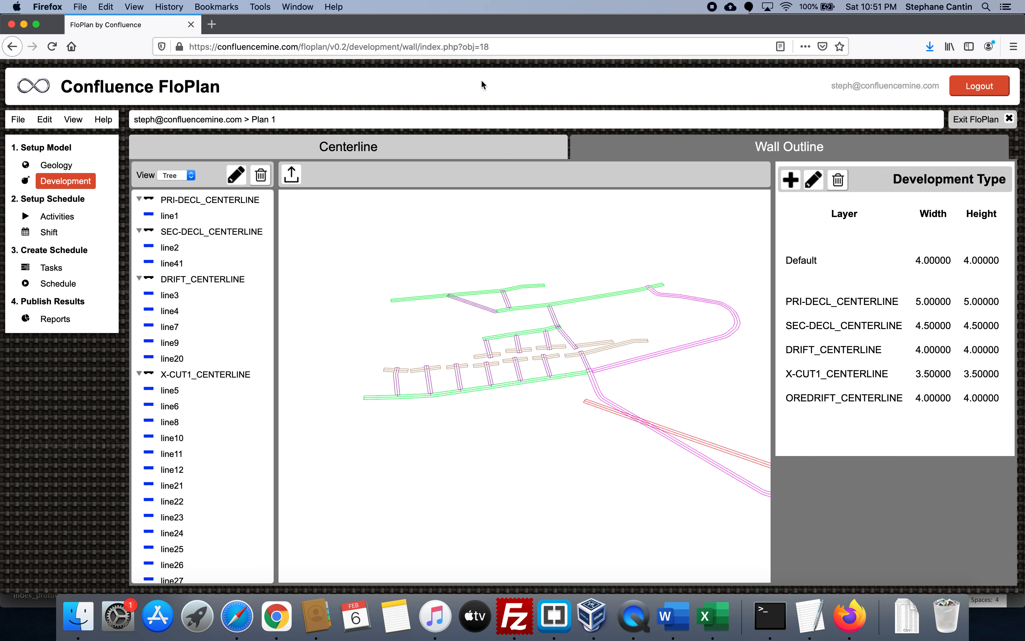
{"action": "left_click_drag", "start_coordinate": [421, 46], "coordinate": [580, 46]}
{"action": "key", "text": "BackSpace"}
{"action": "key", "text": "Return"}
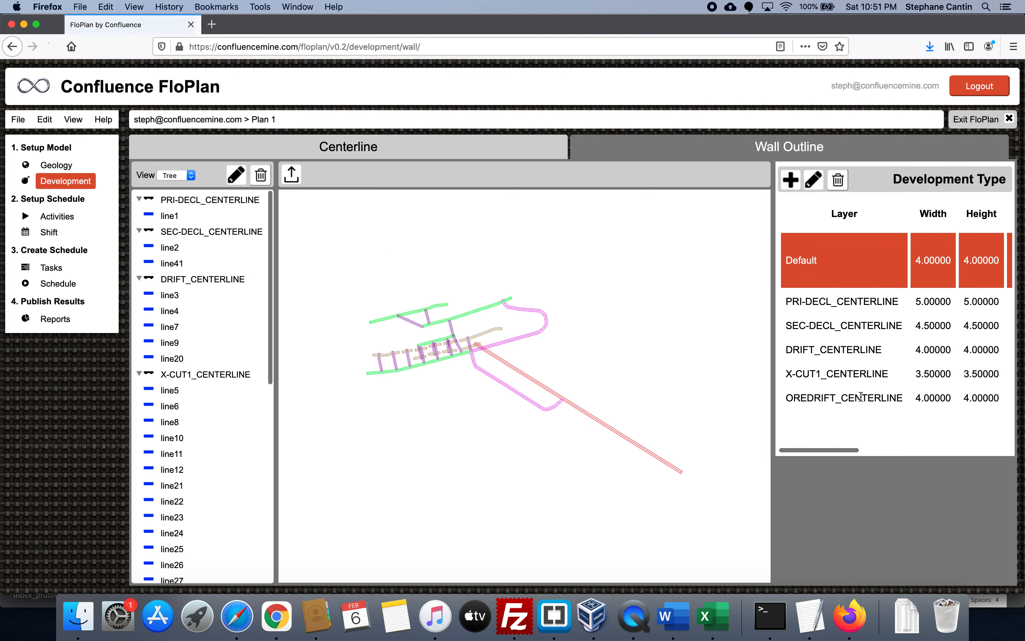
Step: Change the material of the OREDRIFT_CENTERLINE development type and save it
{"action": "left_click", "coordinate": [860, 398]}
{"action": "left_click", "coordinate": [814, 179]}
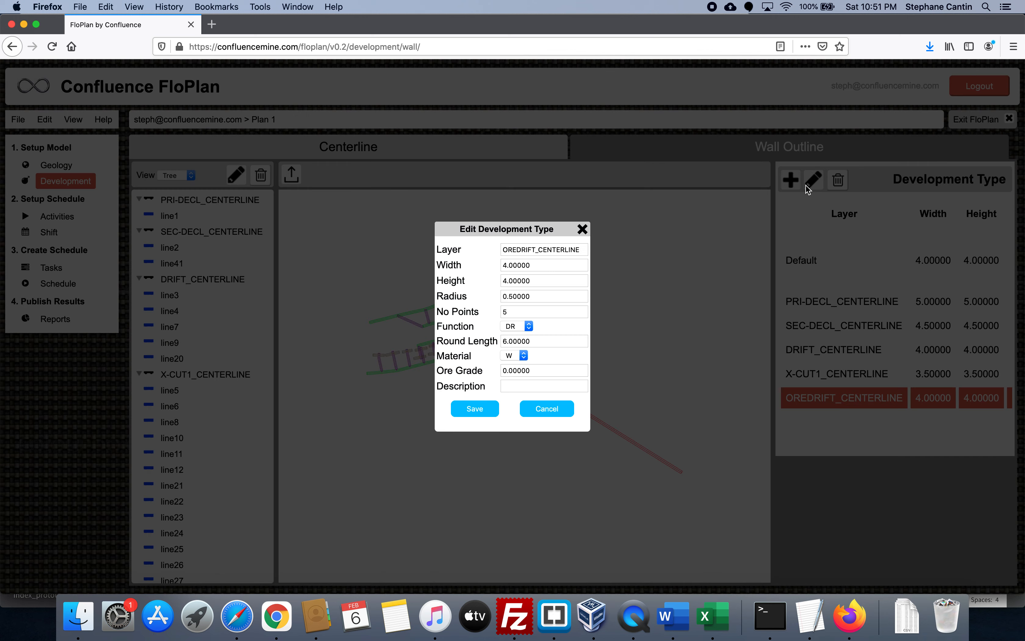
{"action": "left_click", "coordinate": [512, 358]}
{"action": "left_click", "coordinate": [516, 368]}
{"action": "left_click", "coordinate": [476, 409]}
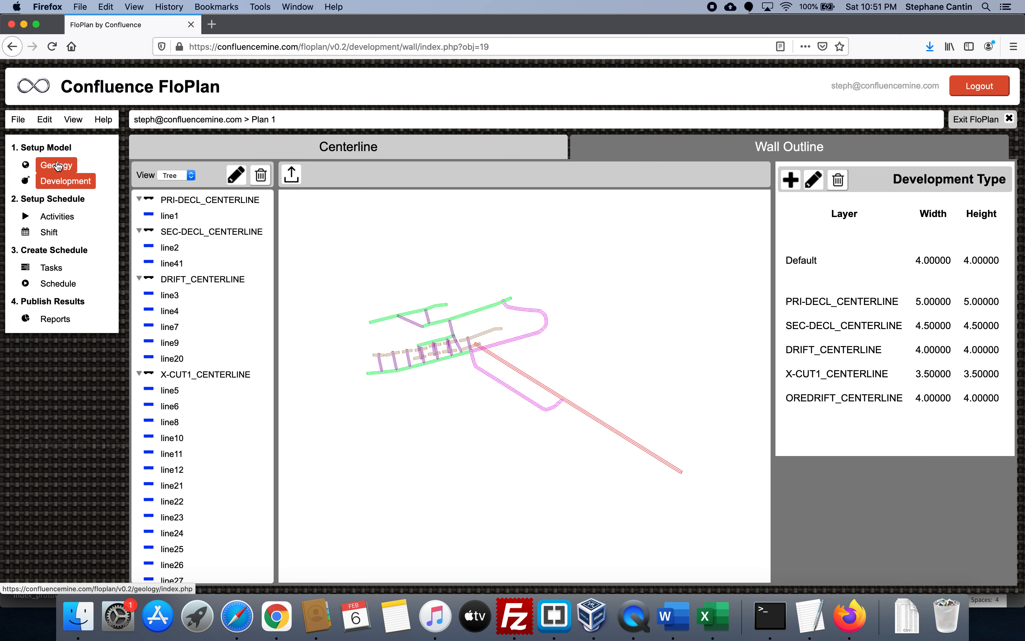
Step: Select line1 of the primary decline and examine how the drift, cross-cut and decline wall outlines meet
{"action": "left_click_drag", "start_coordinate": [484, 400], "coordinate": [484, 366]}
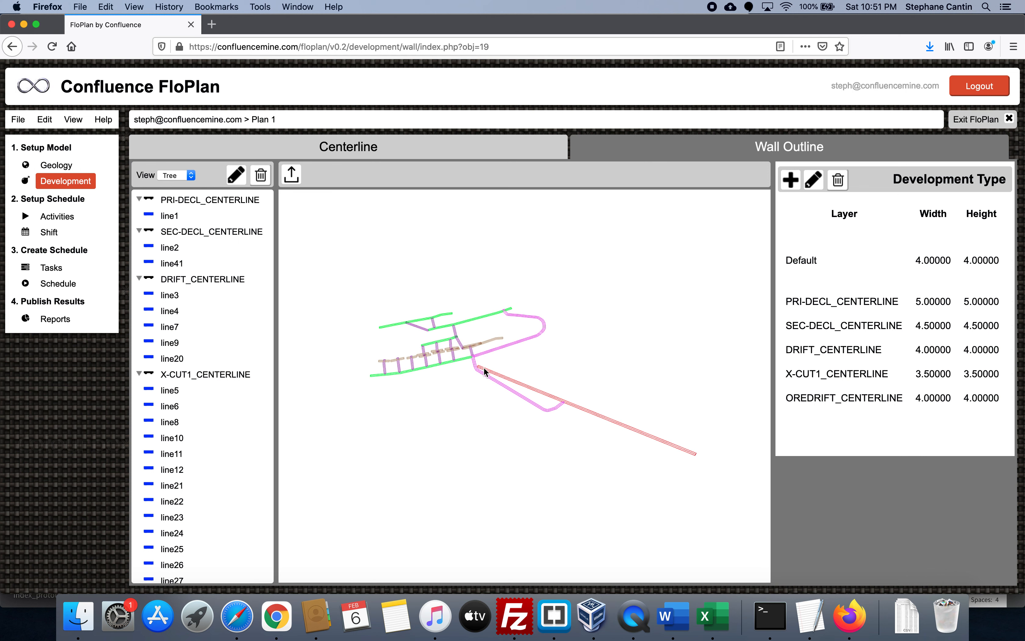
{"action": "left_click", "coordinate": [483, 367]}
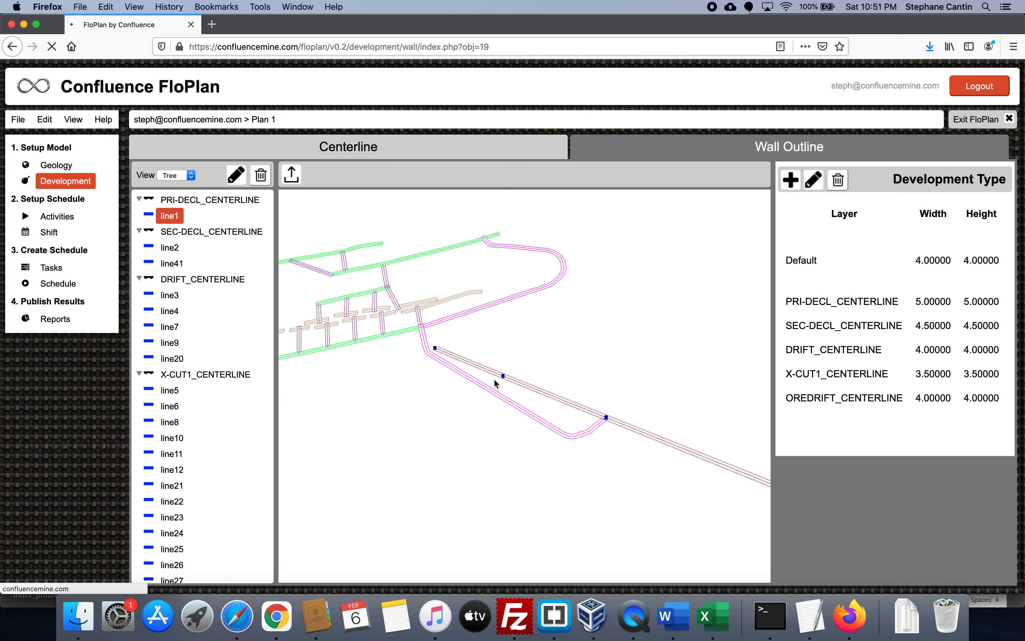
{"action": "scroll", "coordinate": [494, 379], "scroll_direction": "up", "scroll_amount": 3}
{"action": "left_click", "coordinate": [397, 330]}
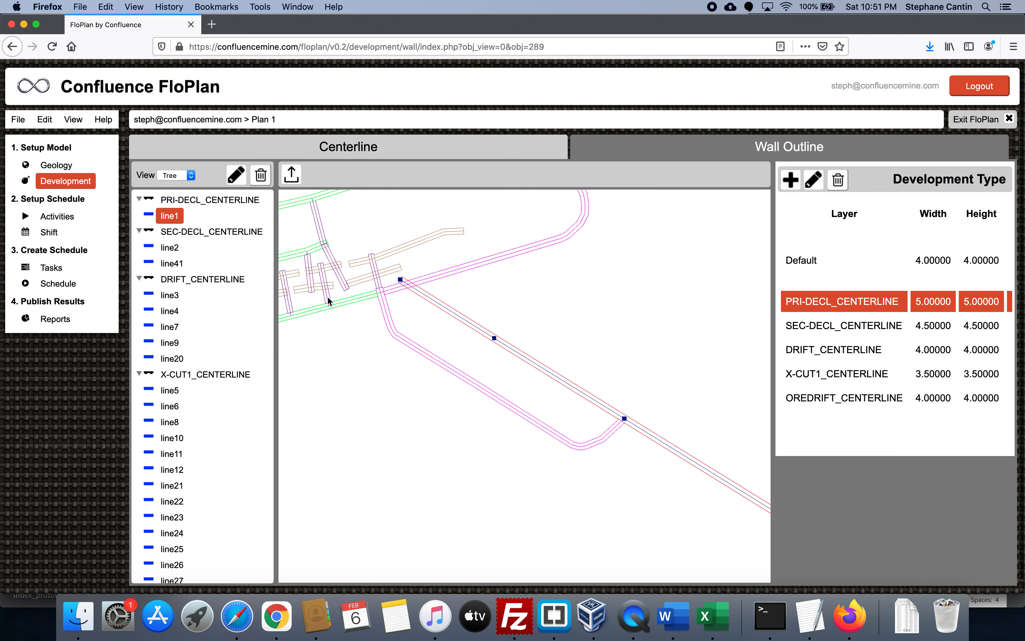
{"action": "scroll", "coordinate": [329, 271], "scroll_direction": "up", "scroll_amount": 5}
{"action": "scroll", "coordinate": [328, 271], "scroll_direction": "down", "scroll_amount": 5}
{"action": "left_click_drag", "start_coordinate": [343, 288], "coordinate": [411, 317]}
{"action": "scroll", "coordinate": [488, 354], "scroll_direction": "up", "scroll_amount": 3}
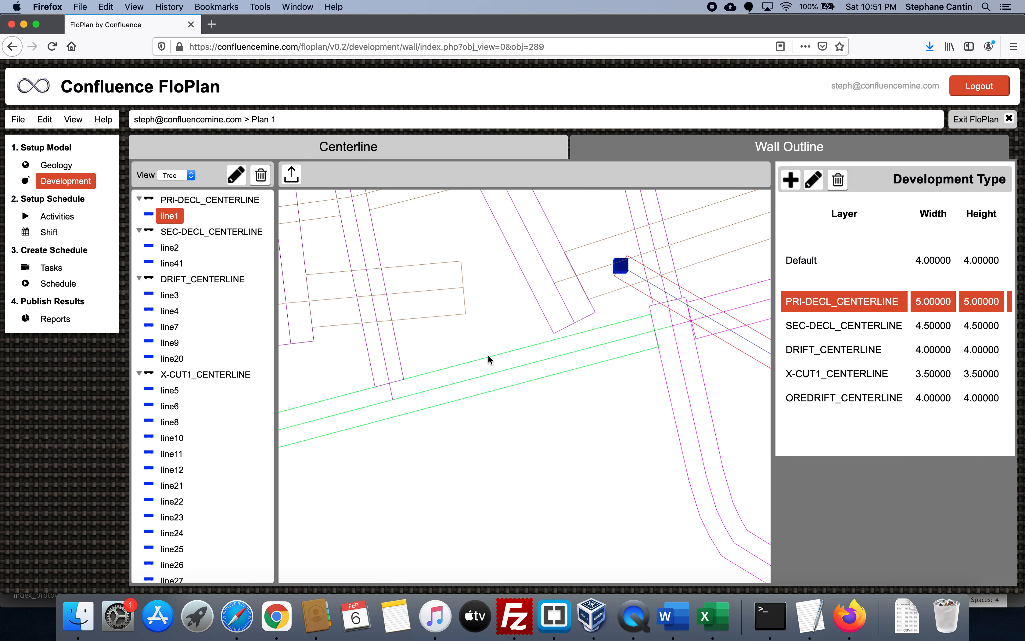
{"action": "scroll", "coordinate": [488, 354], "scroll_direction": "down", "scroll_amount": 1}
{"action": "scroll", "coordinate": [488, 354], "scroll_direction": "down", "scroll_amount": 2}
{"action": "left_click_drag", "start_coordinate": [469, 396], "coordinate": [480, 429]}
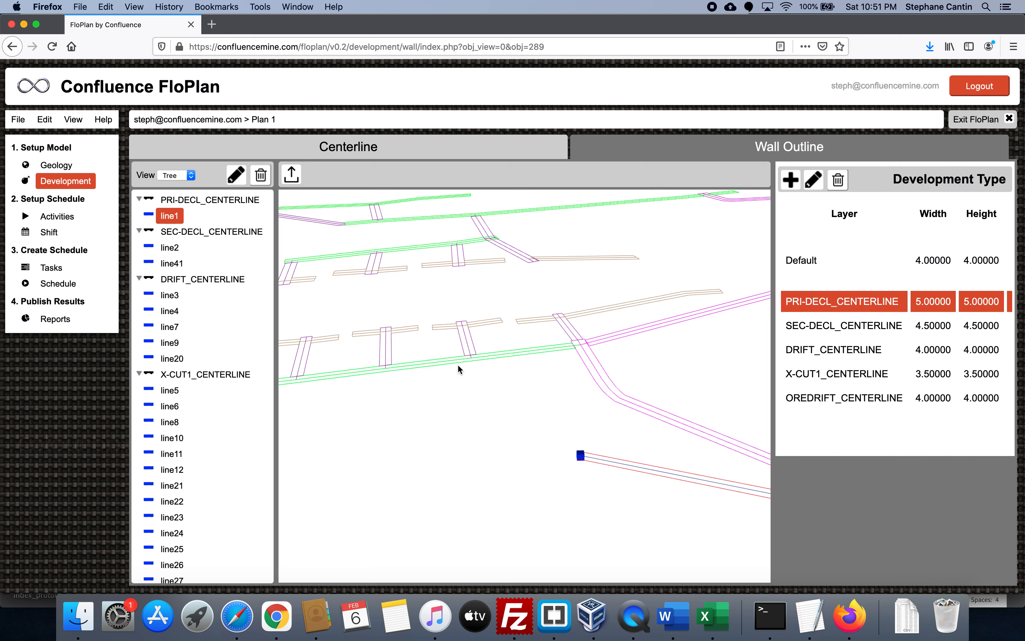
Step: Open the default values of the schedule setup's activities
{"action": "left_click", "coordinate": [68, 219]}
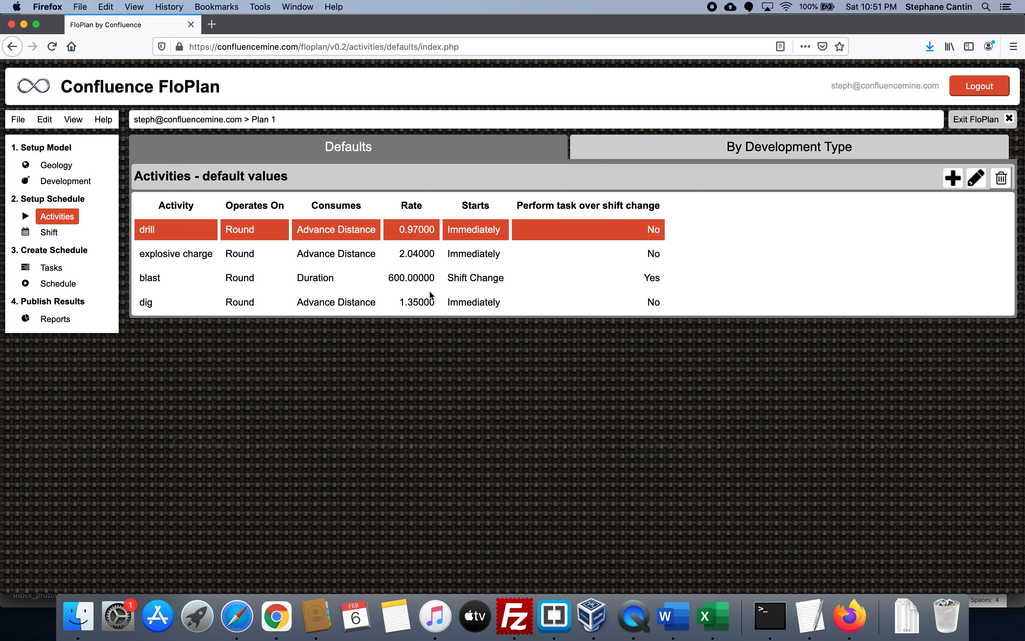
Step: Review the activity rates by development type, comparing the drill rates of the primary and secondary declines
{"action": "left_click", "coordinate": [784, 147]}
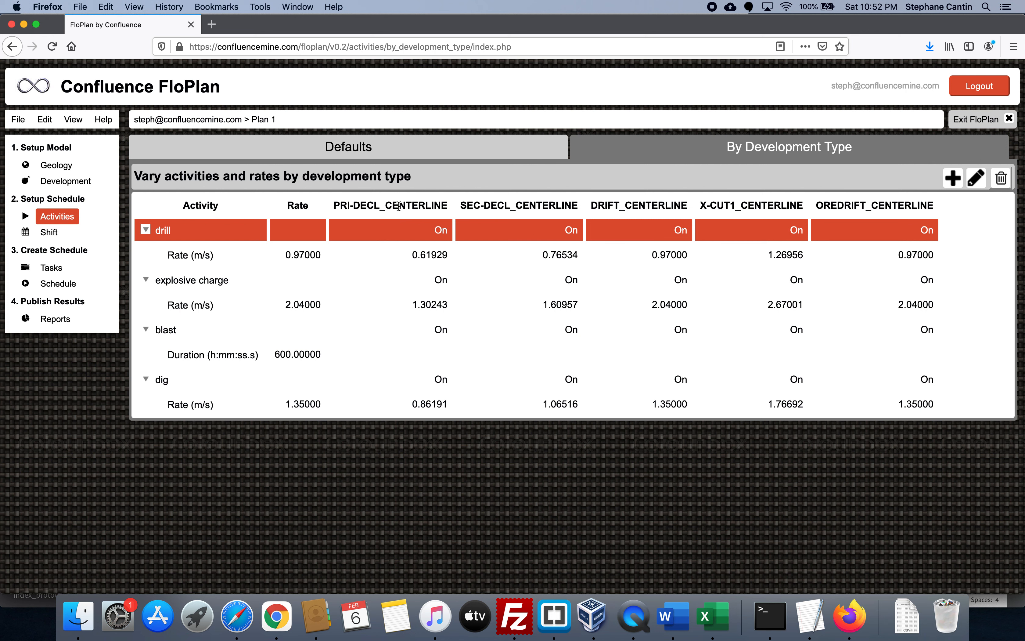
{"action": "left_click_drag", "start_coordinate": [413, 255], "coordinate": [437, 255]}
{"action": "left_click_drag", "start_coordinate": [550, 255], "coordinate": [572, 255]}
Step: Review the day and night shift times and check the schedule's task list
{"action": "left_click", "coordinate": [57, 236]}
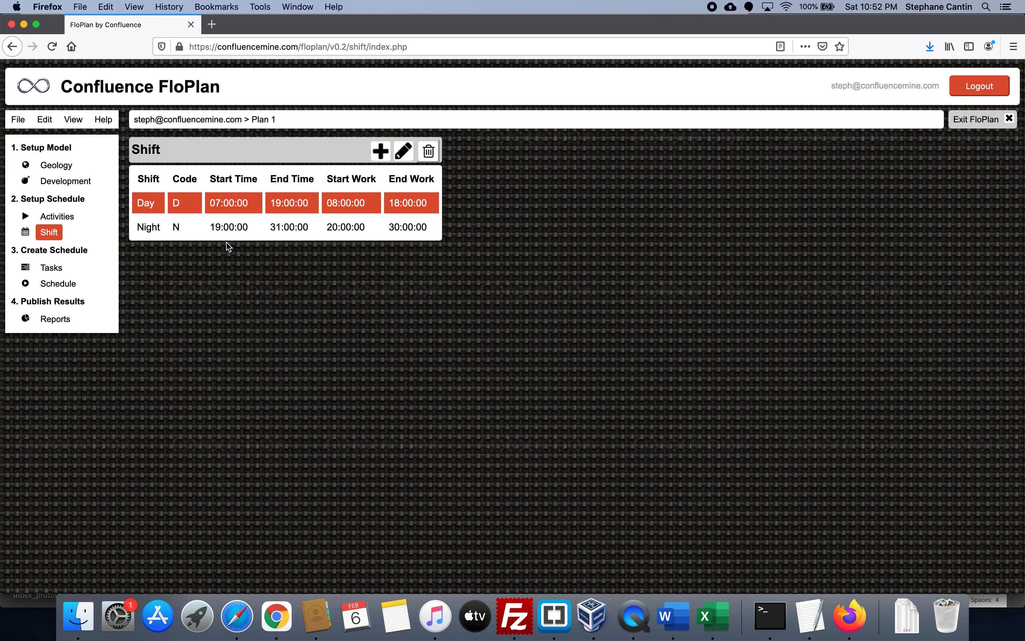
{"action": "left_click", "coordinate": [51, 267]}
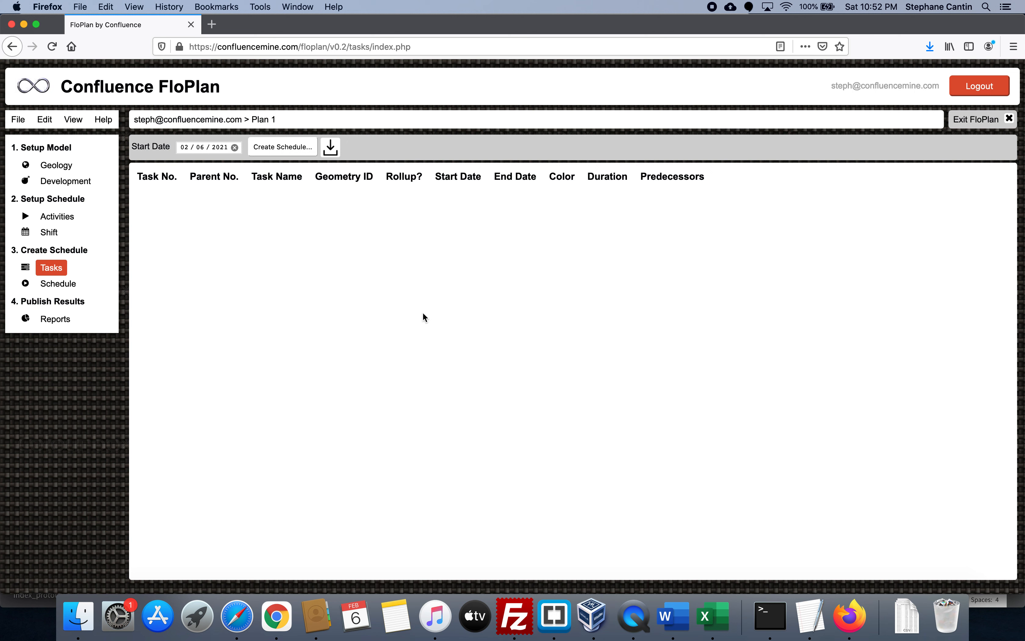
Step: Replace the development centerlines by importing the file czone tunnels_center_lines_only_sml_1L0R.dxf
{"action": "left_click", "coordinate": [65, 182]}
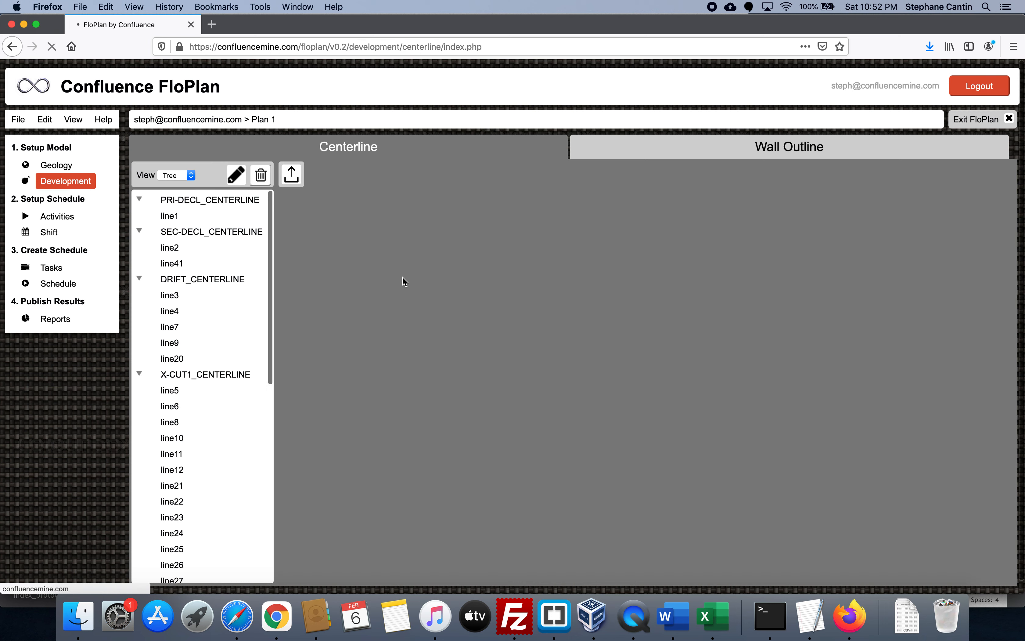
{"action": "left_click_drag", "start_coordinate": [508, 314], "coordinate": [509, 302]}
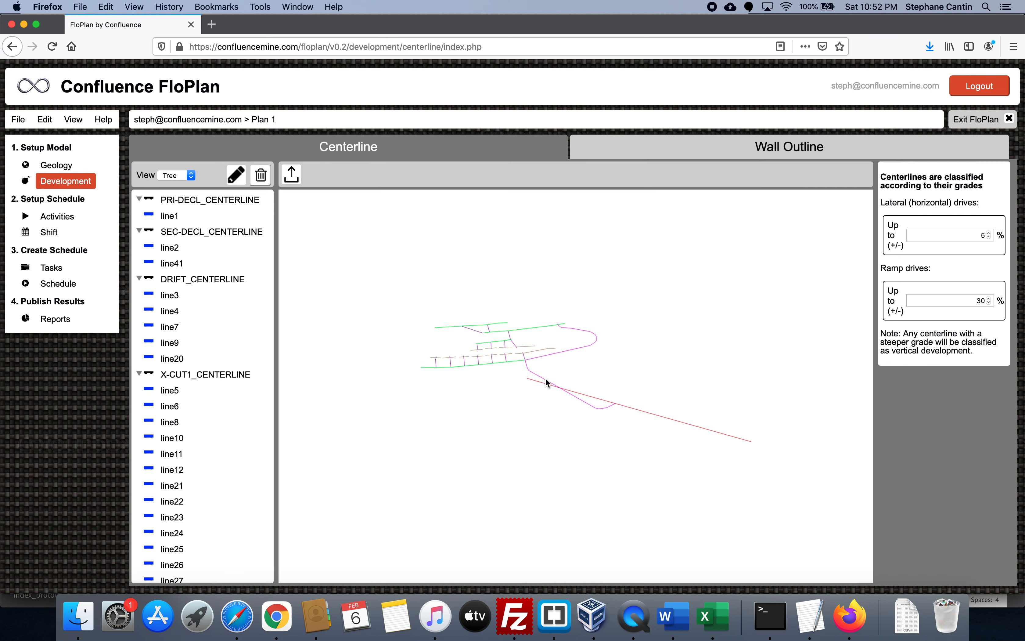
{"action": "left_click", "coordinate": [351, 146]}
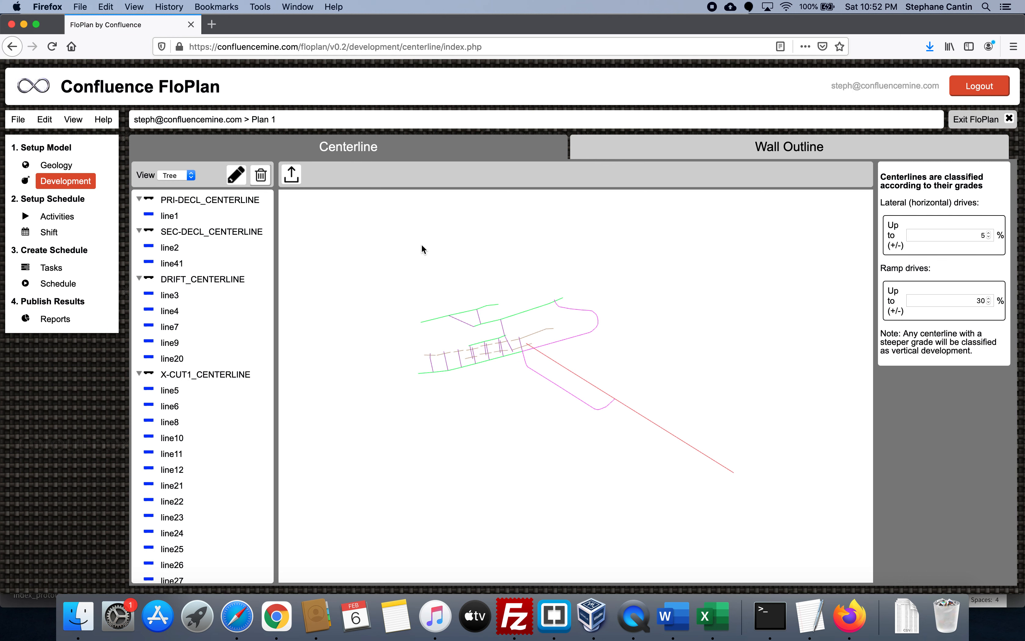
{"action": "left_click", "coordinate": [282, 181]}
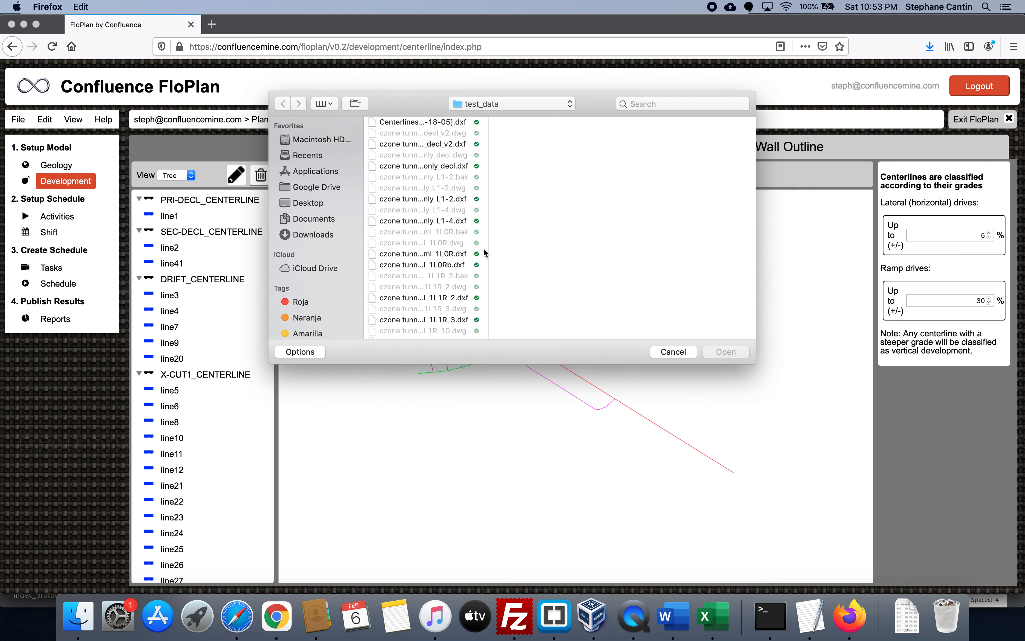
{"action": "double_click", "coordinate": [487, 247]}
{"action": "left_click", "coordinate": [506, 253]}
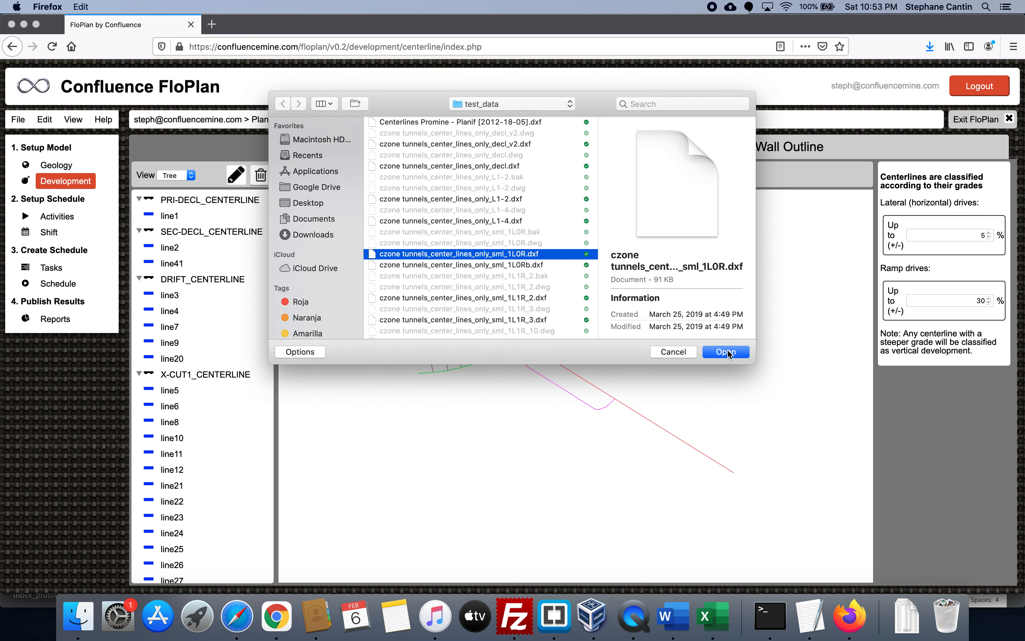
{"action": "key", "text": "Return"}
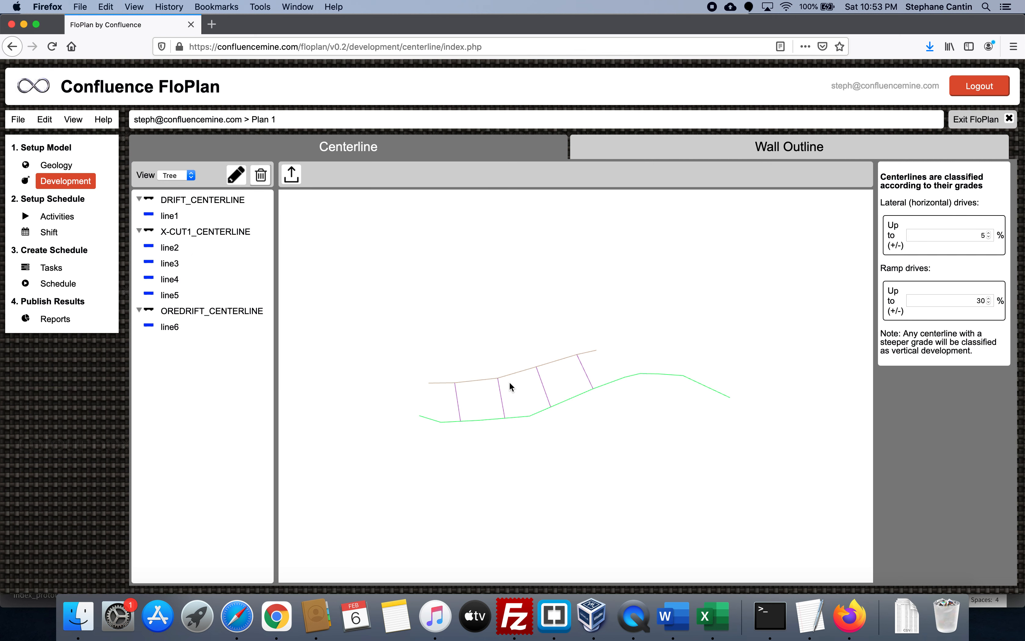
Step: Delete line6 of OREDRIFT_CENTERLINE and view the wall outlines of the remaining drift and cross-cuts
{"action": "left_click", "coordinate": [509, 373]}
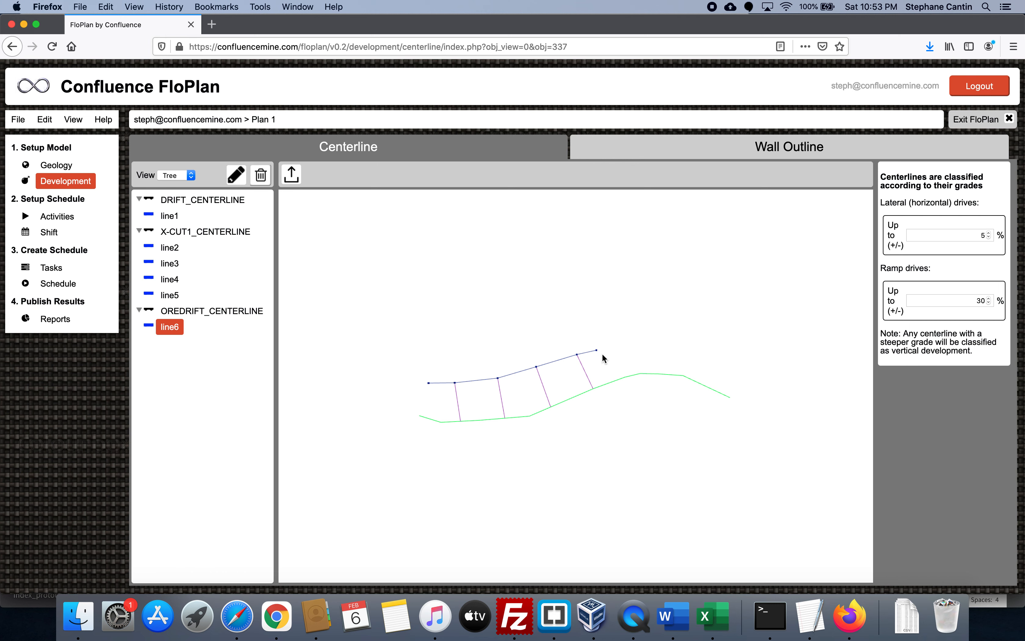
{"action": "left_click", "coordinate": [261, 175]}
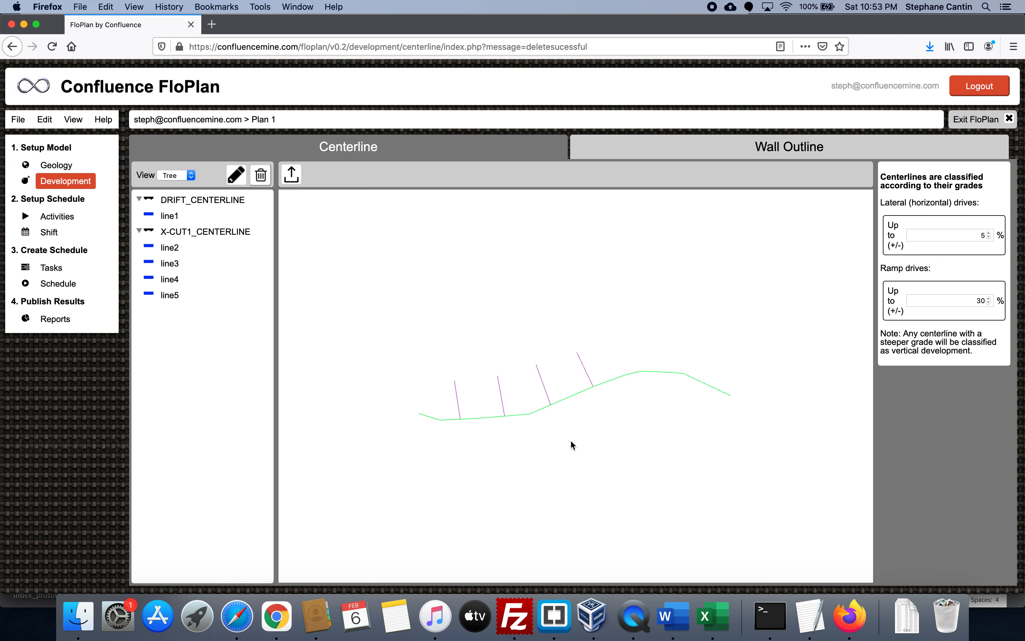
{"action": "left_click", "coordinate": [766, 145]}
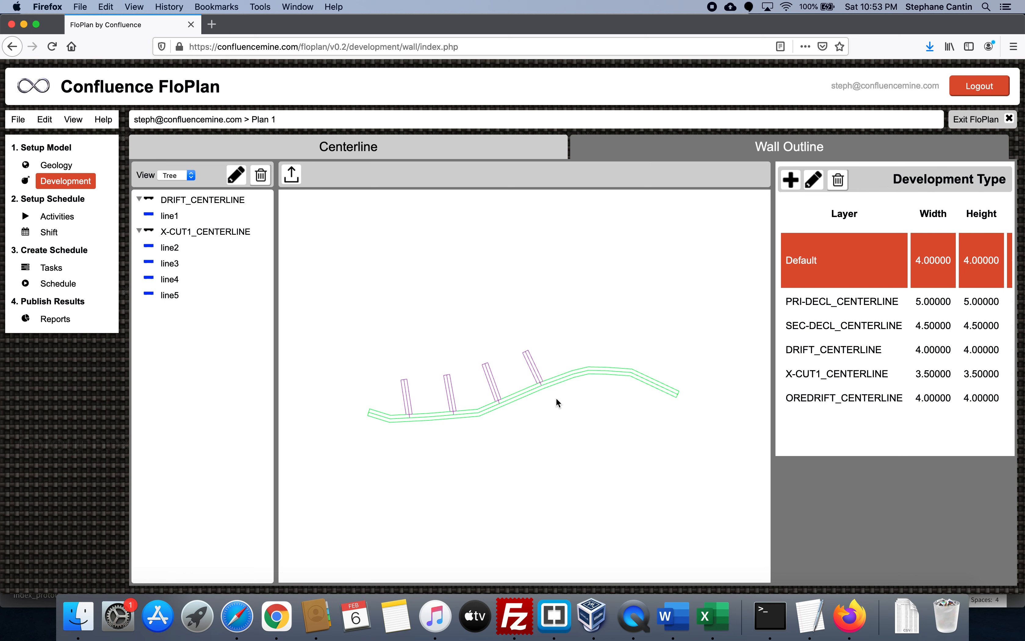
Step: Create the schedule's tasks and export them as floplan_tasks.csv, opening the file in Excel
{"action": "left_click", "coordinate": [51, 267]}
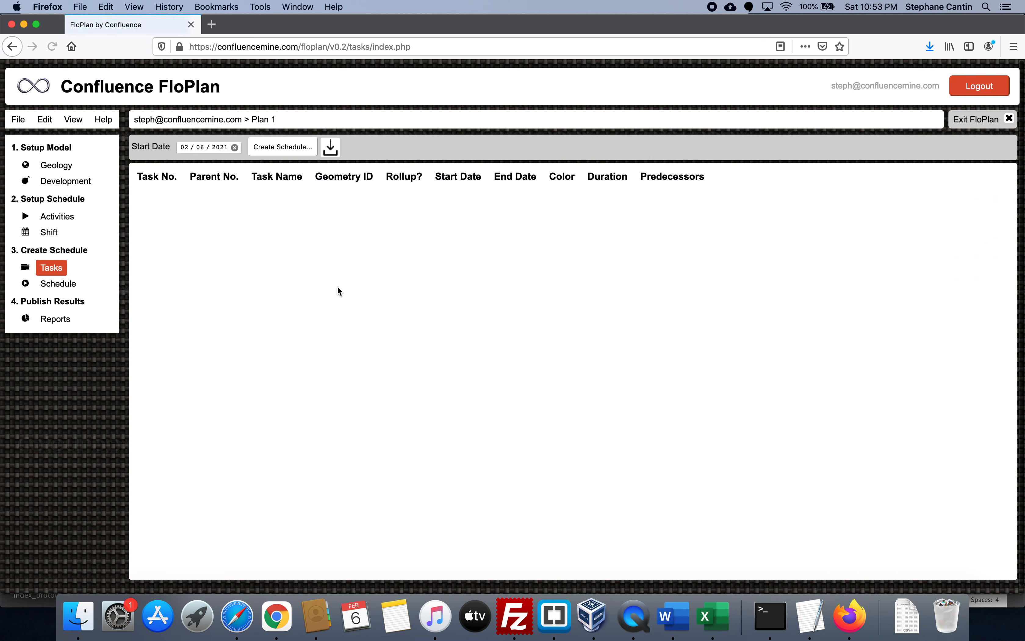
{"action": "left_click", "coordinate": [284, 147]}
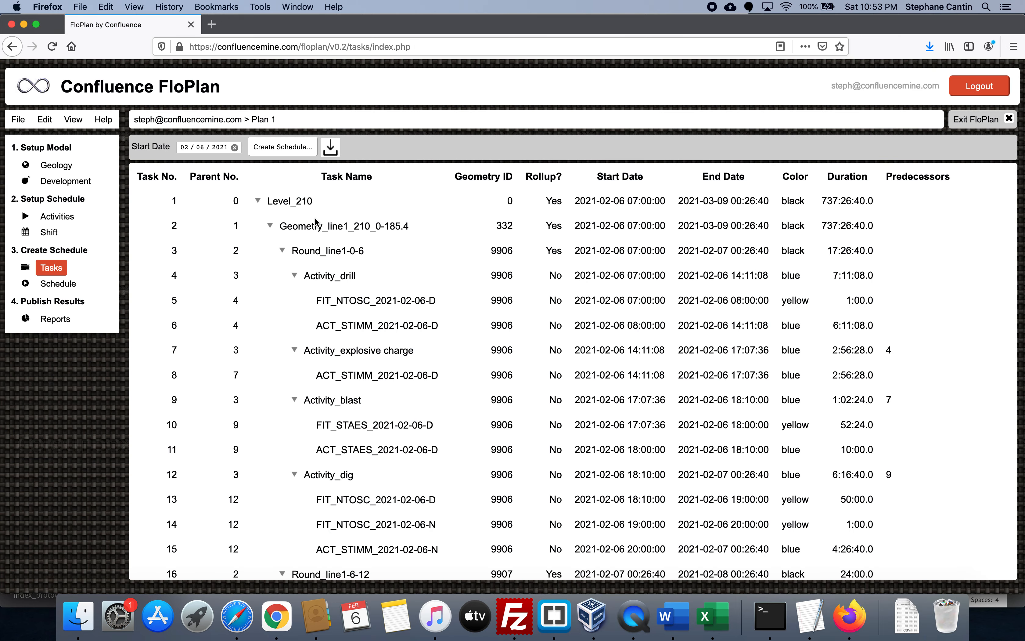
{"action": "left_click", "coordinate": [339, 158]}
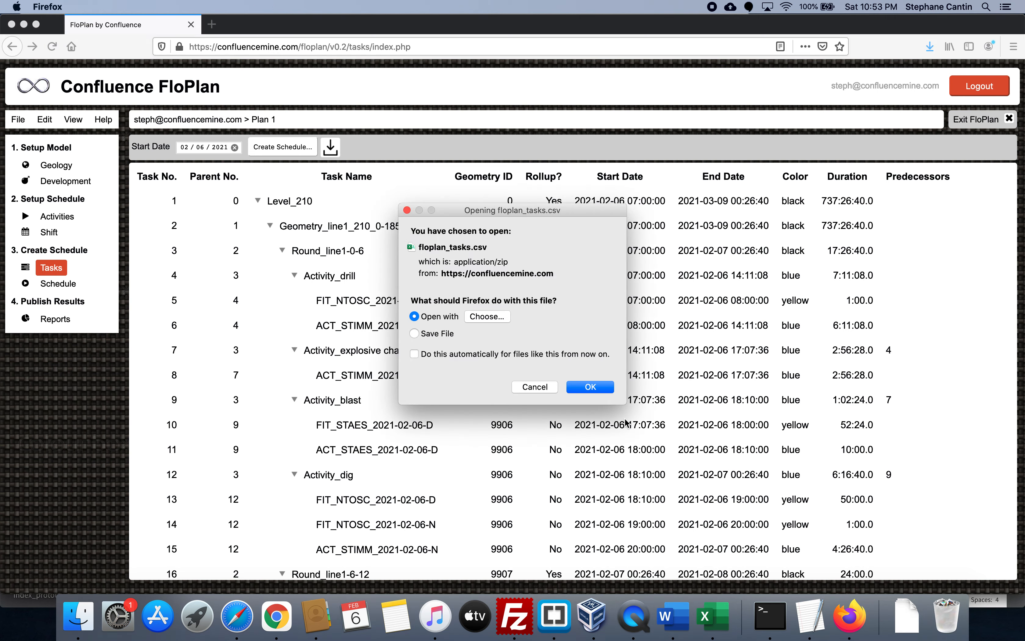
{"action": "left_click", "coordinate": [600, 392]}
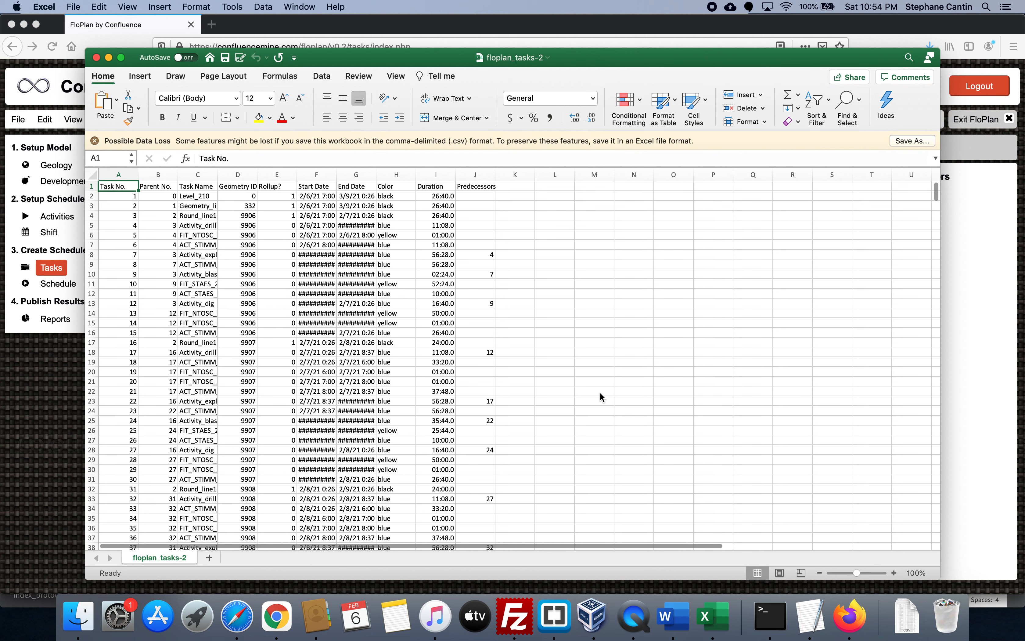
Step: Fit the Task Name, Start Date and End Date columns to their contents, and close the workbook without saving
{"action": "double_click", "coordinate": [218, 174]}
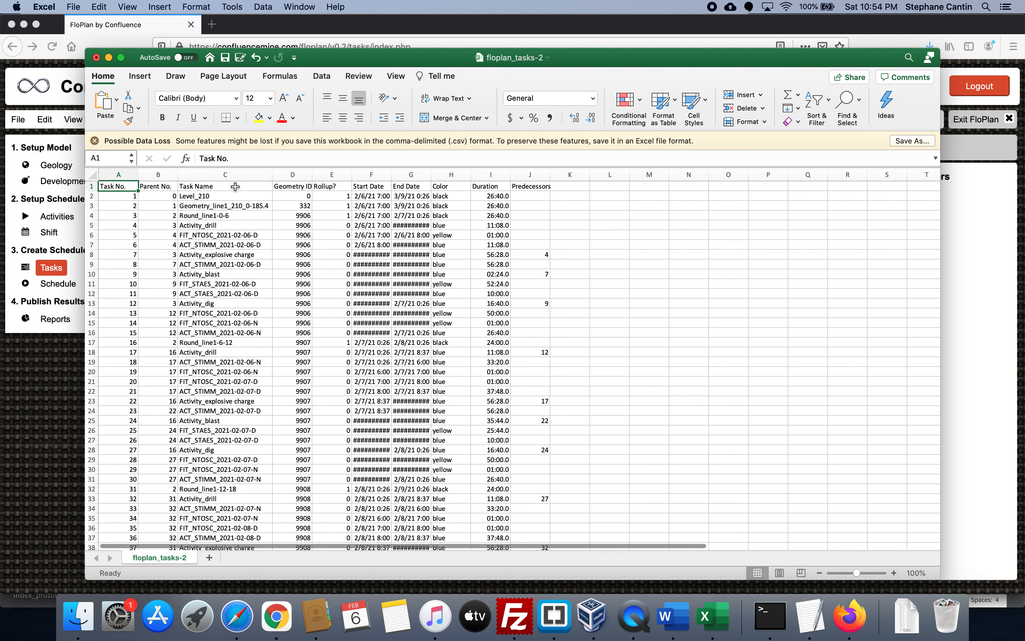
{"action": "left_click_drag", "start_coordinate": [383, 174], "coordinate": [392, 177]}
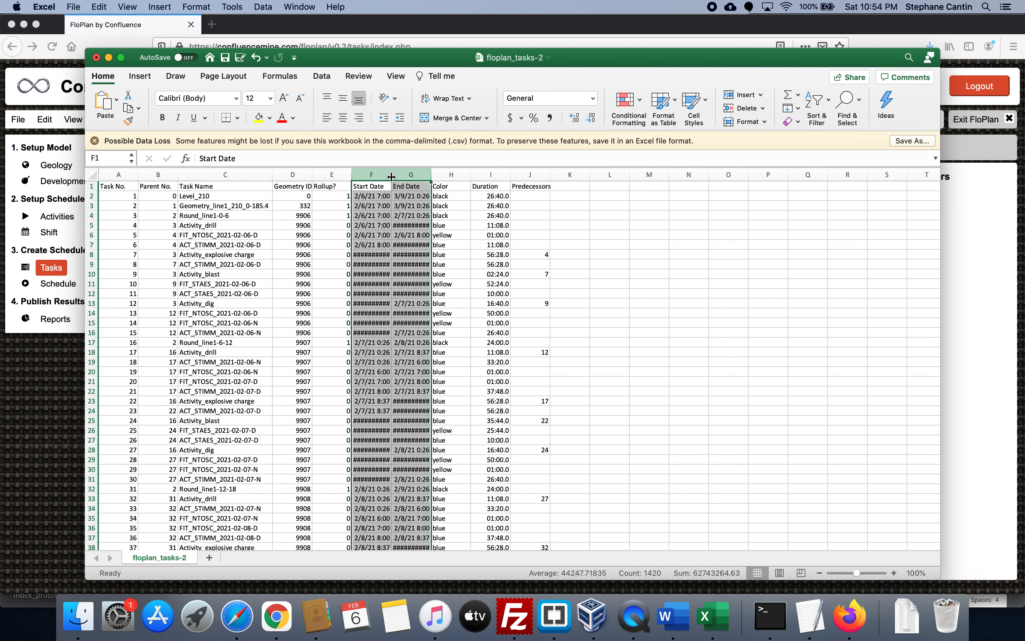
{"action": "double_click", "coordinate": [393, 178]}
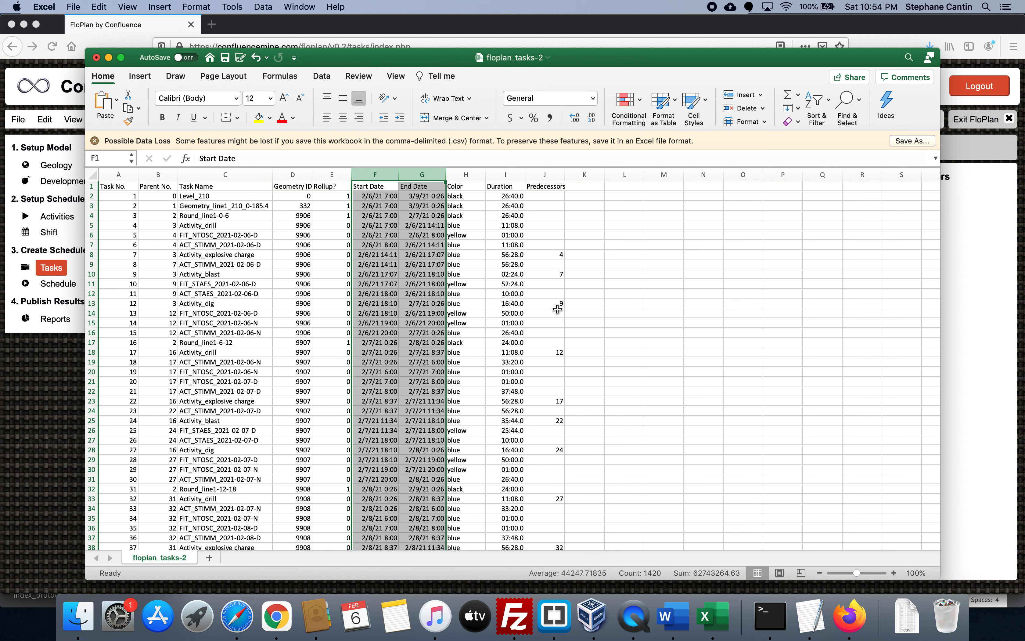
{"action": "left_click", "coordinate": [96, 57]}
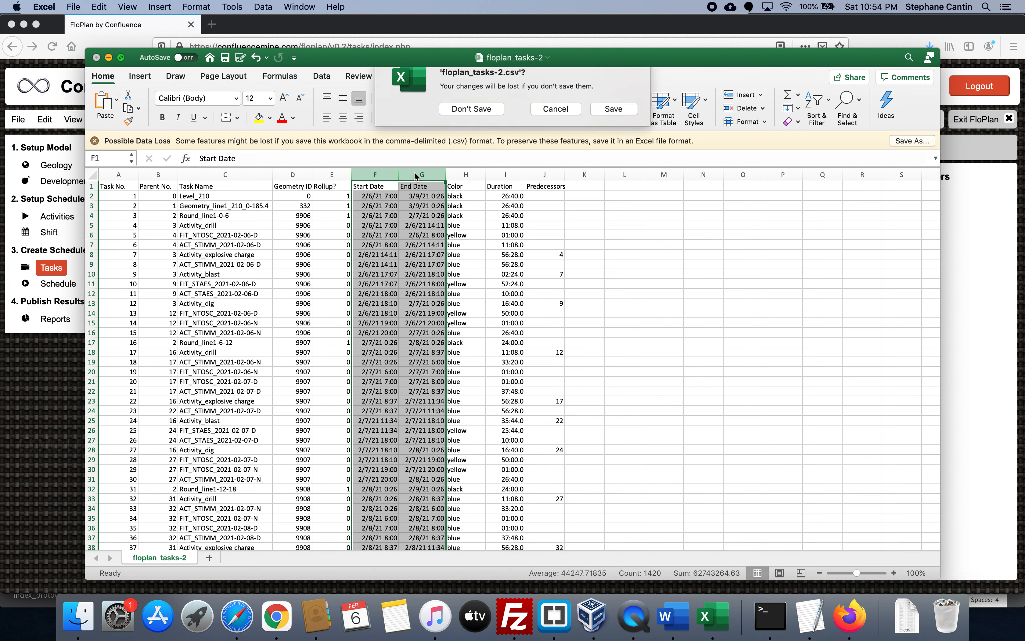
{"action": "left_click", "coordinate": [462, 128]}
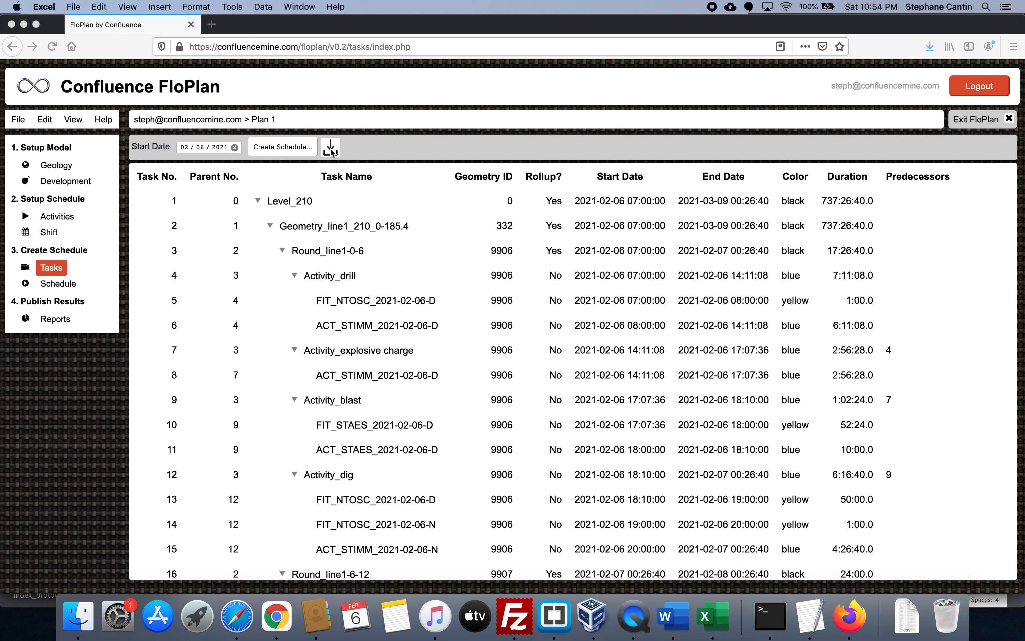
{"action": "left_click", "coordinate": [398, 152]}
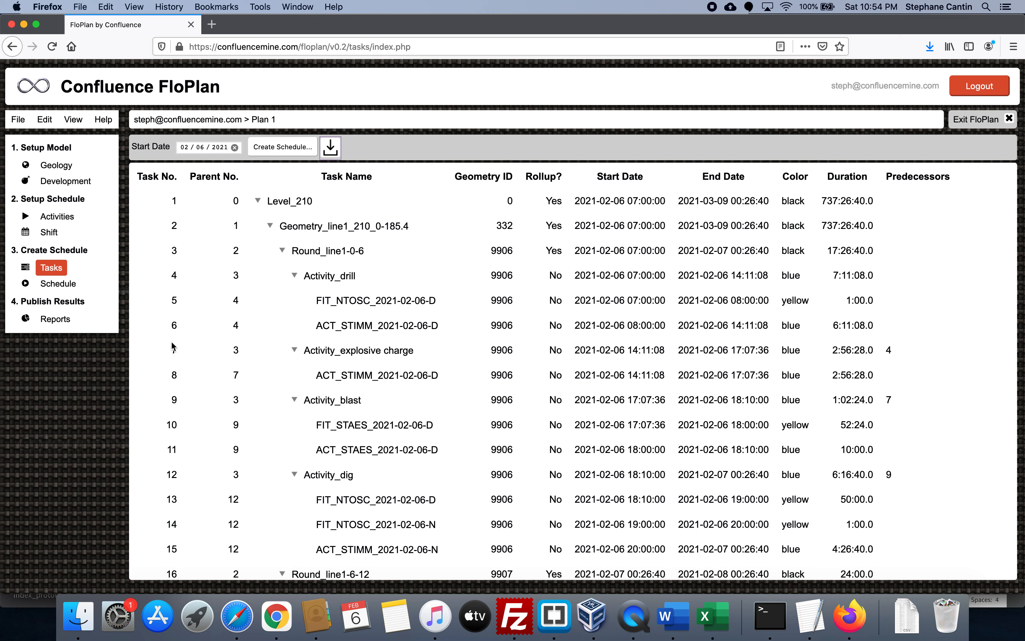
Step: Examine the schedule's Gantt chart along its timeline with Collapse Round turned on
{"action": "left_click", "coordinate": [60, 284]}
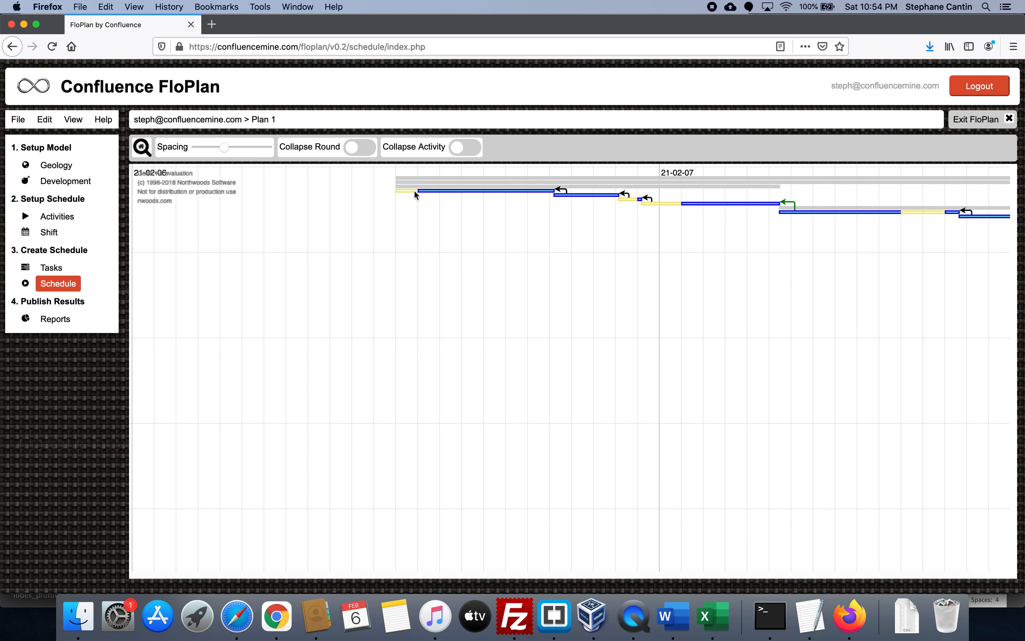
{"action": "scroll", "coordinate": [409, 193], "scroll_direction": "right", "scroll_amount": 1}
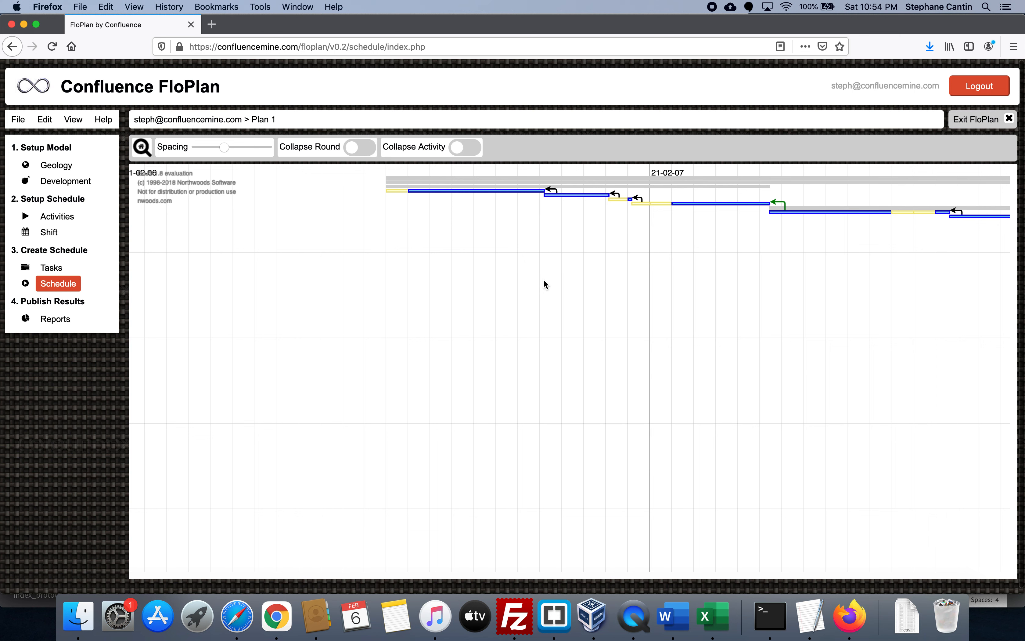
{"action": "scroll", "coordinate": [531, 278], "scroll_direction": "right", "scroll_amount": 10}
{"action": "scroll", "coordinate": [531, 278], "scroll_direction": "right", "scroll_amount": 6}
{"action": "scroll", "coordinate": [533, 281], "scroll_direction": "right", "scroll_amount": 2}
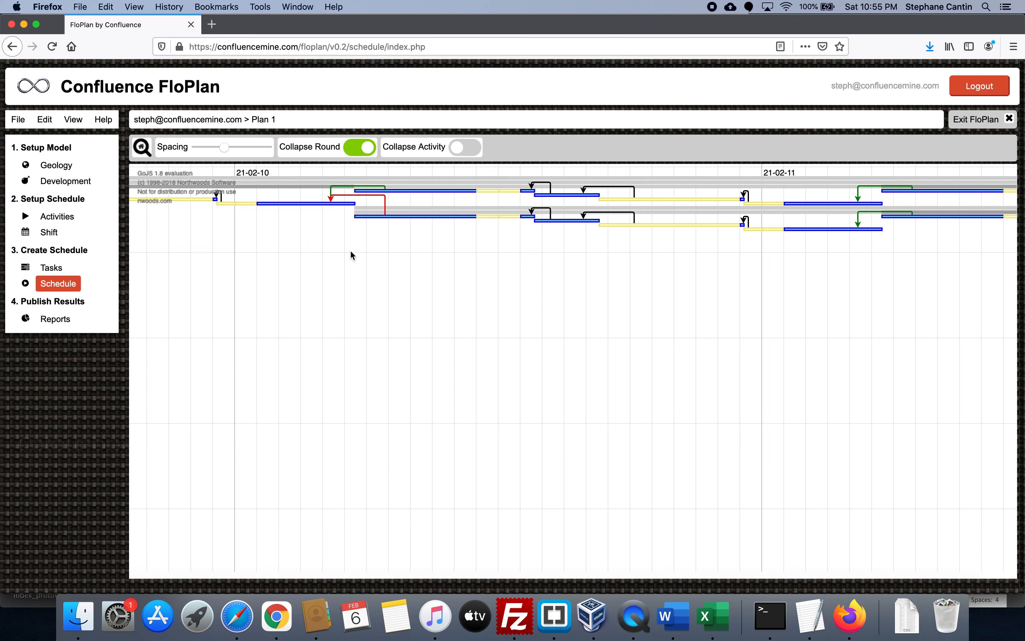
{"action": "scroll", "coordinate": [359, 252], "scroll_direction": "left", "scroll_amount": 10}
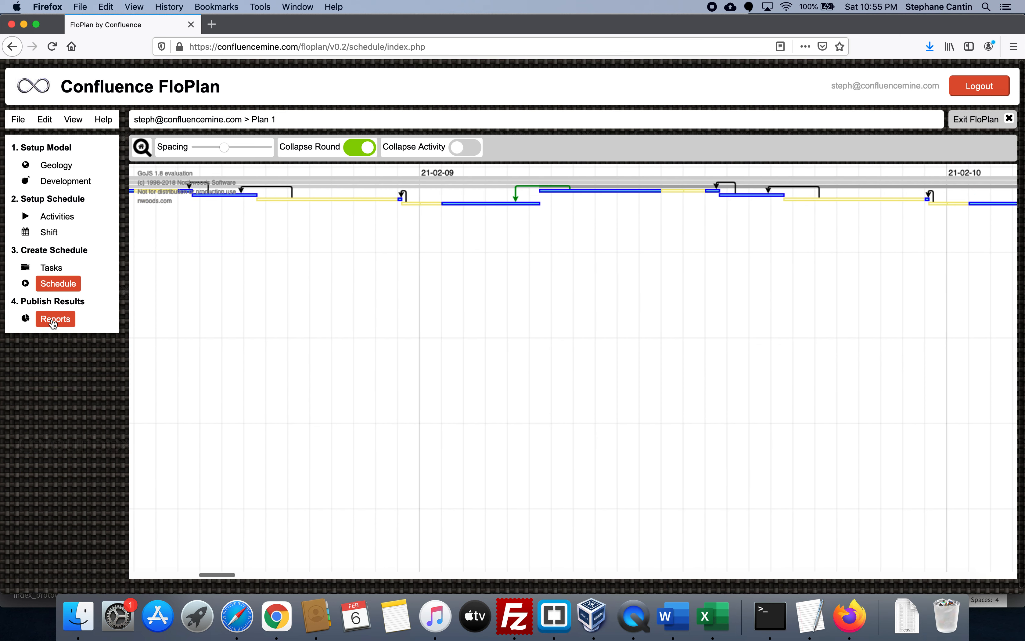
Step: Open the Production Physicals report and compare the daily advance before and after 2021-02-10
{"action": "left_click", "coordinate": [54, 323]}
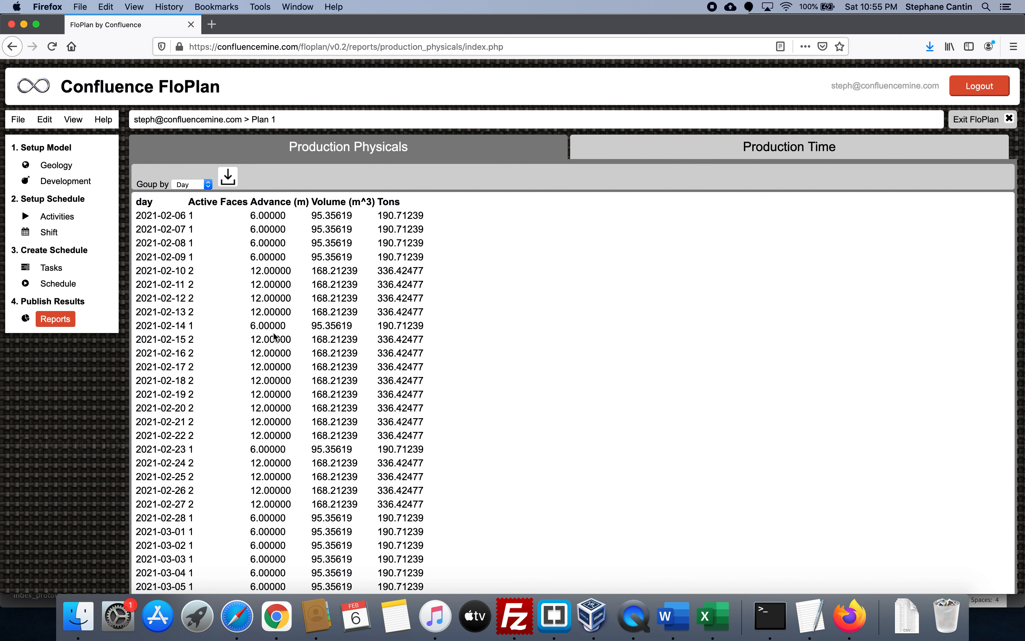
{"action": "left_click_drag", "start_coordinate": [251, 216], "coordinate": [337, 259]}
{"action": "left_click_drag", "start_coordinate": [251, 270], "coordinate": [311, 314]}
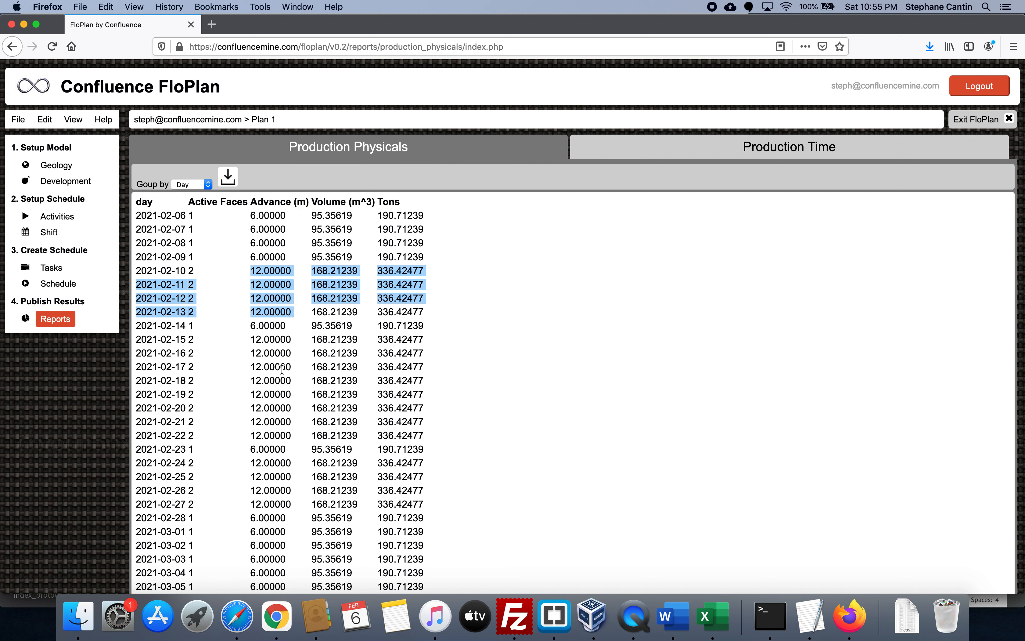
Step: View the production physicals grouped by month, by week and by shift
{"action": "left_click", "coordinate": [203, 183]}
{"action": "left_click", "coordinate": [201, 203]}
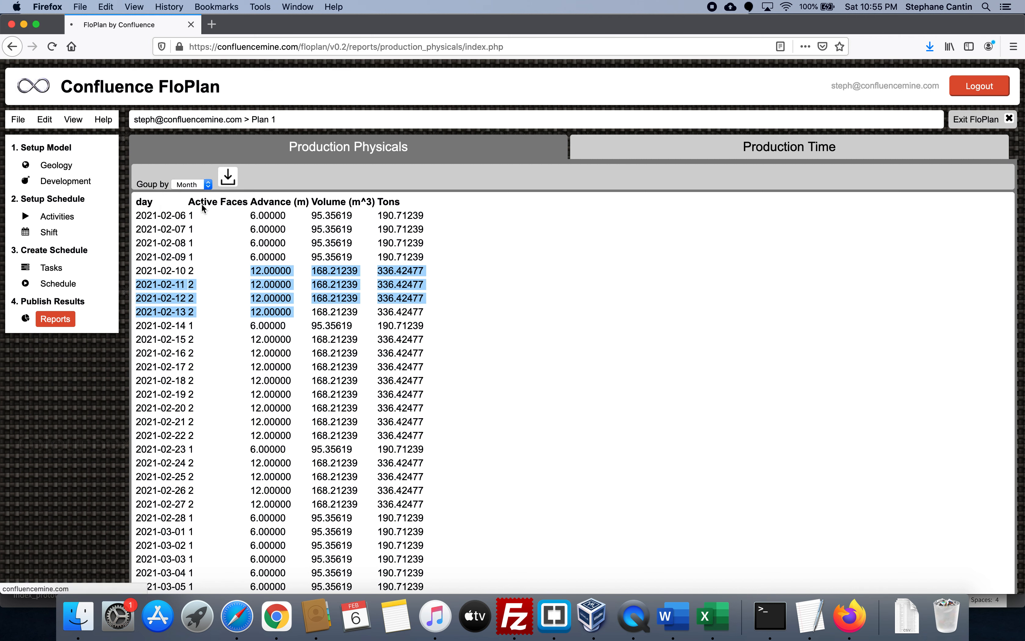
{"action": "left_click", "coordinate": [198, 186]}
{"action": "left_click", "coordinate": [198, 177]}
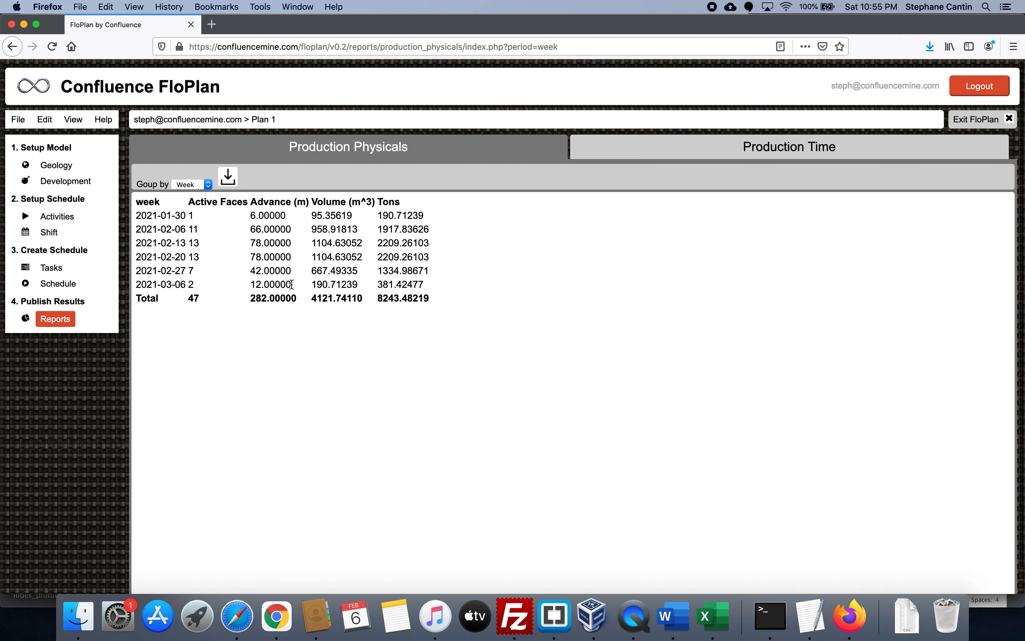
{"action": "left_click", "coordinate": [209, 187]}
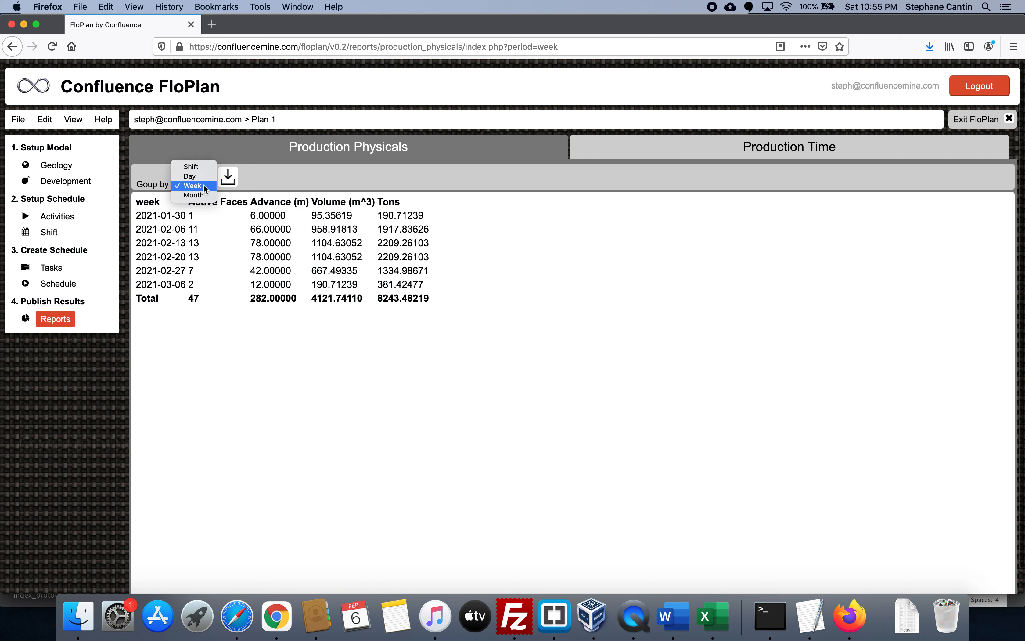
{"action": "left_click", "coordinate": [195, 166]}
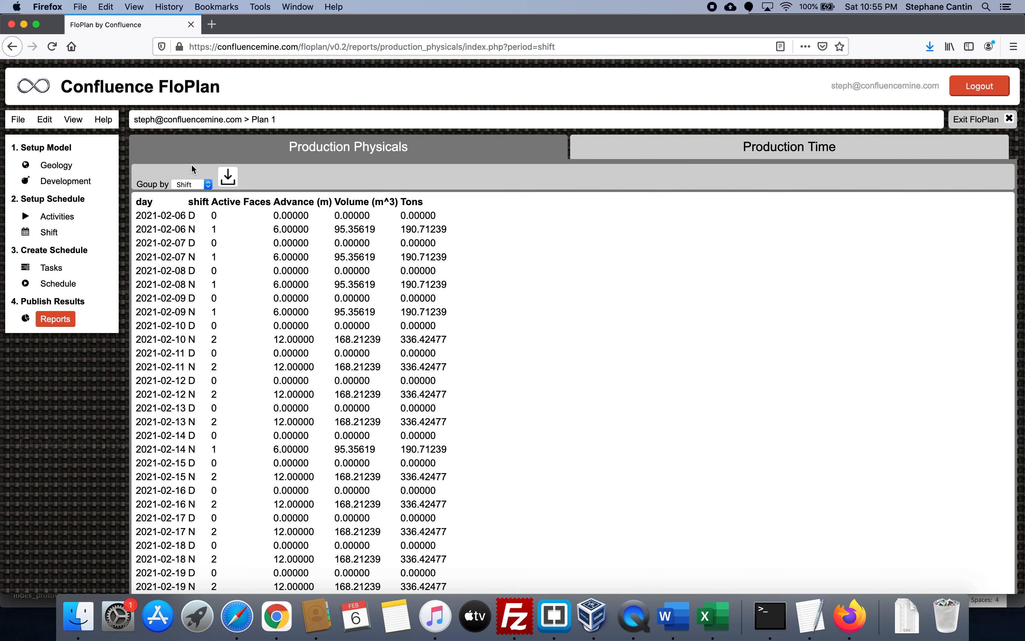
Step: Group the production physicals by day and export them as a CSV file, checking it in Excel before closing it
{"action": "left_click", "coordinate": [193, 185]}
{"action": "left_click", "coordinate": [195, 195]}
{"action": "left_click", "coordinate": [228, 176]}
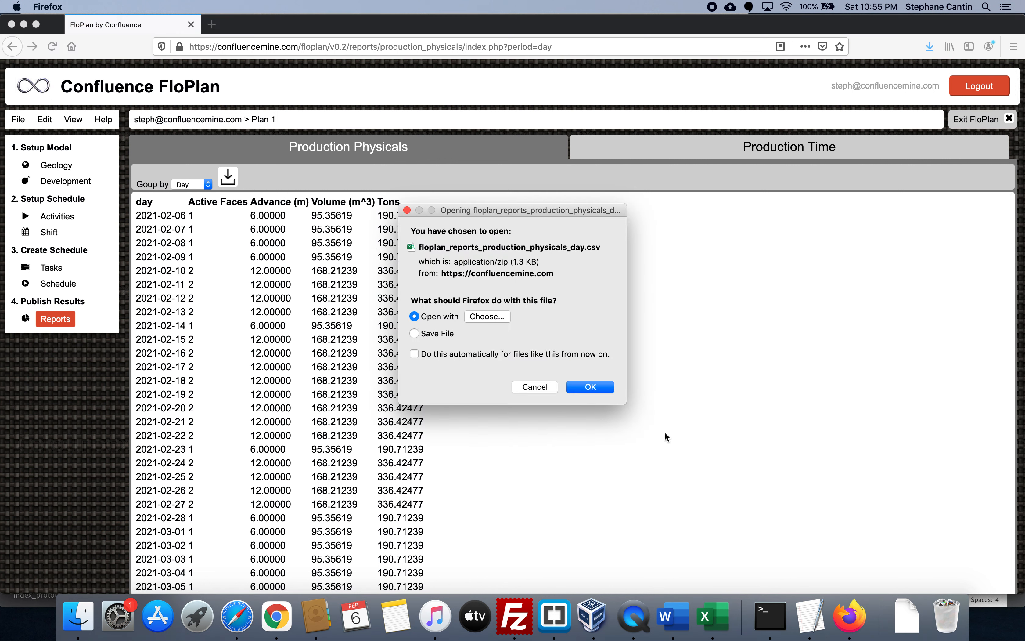
{"action": "left_click", "coordinate": [592, 387]}
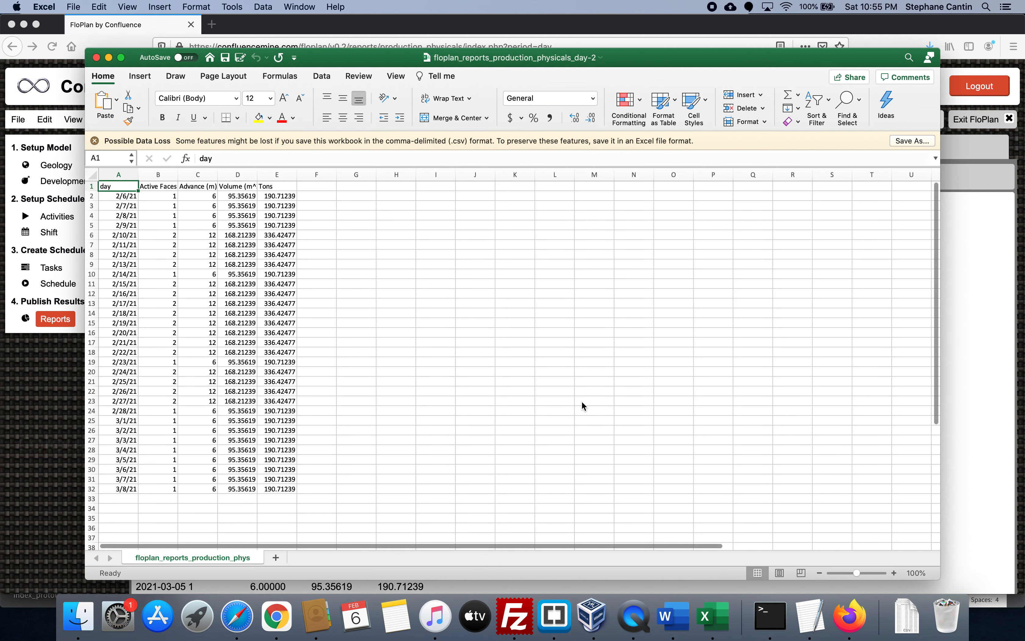
{"action": "left_click", "coordinate": [96, 58]}
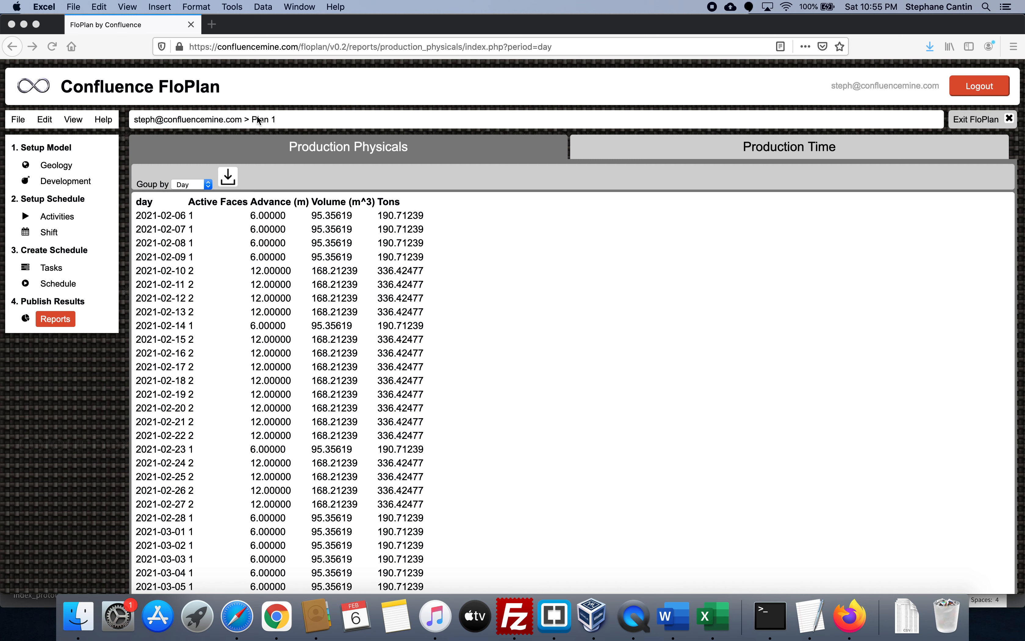
Step: Save the current plan as a new plan named Plan 2 in the account's root folder
{"action": "left_click", "coordinate": [19, 125]}
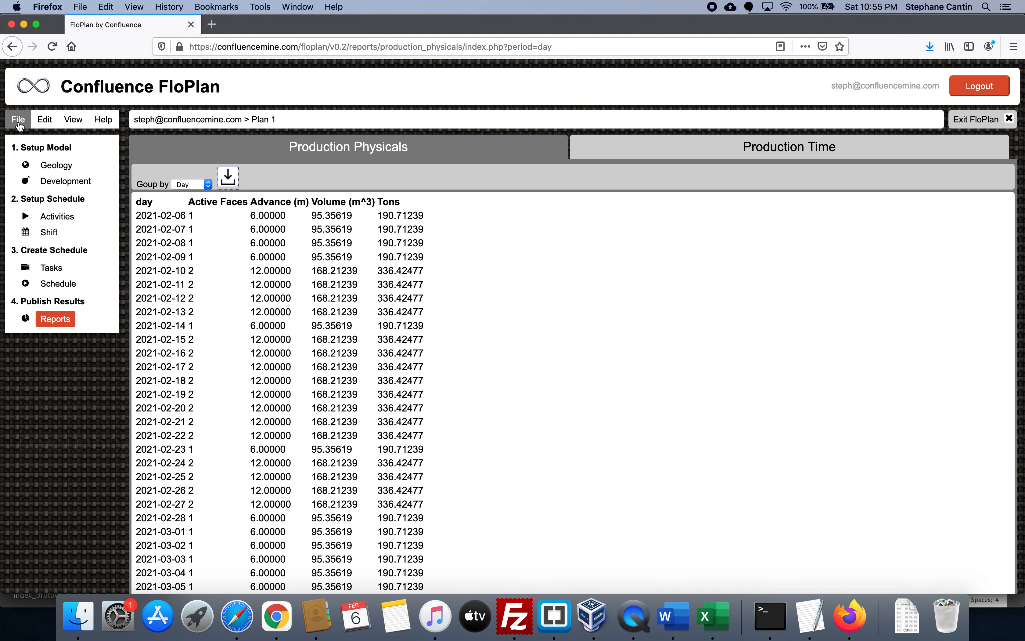
{"action": "left_click", "coordinate": [19, 124]}
{"action": "left_click", "coordinate": [23, 171]}
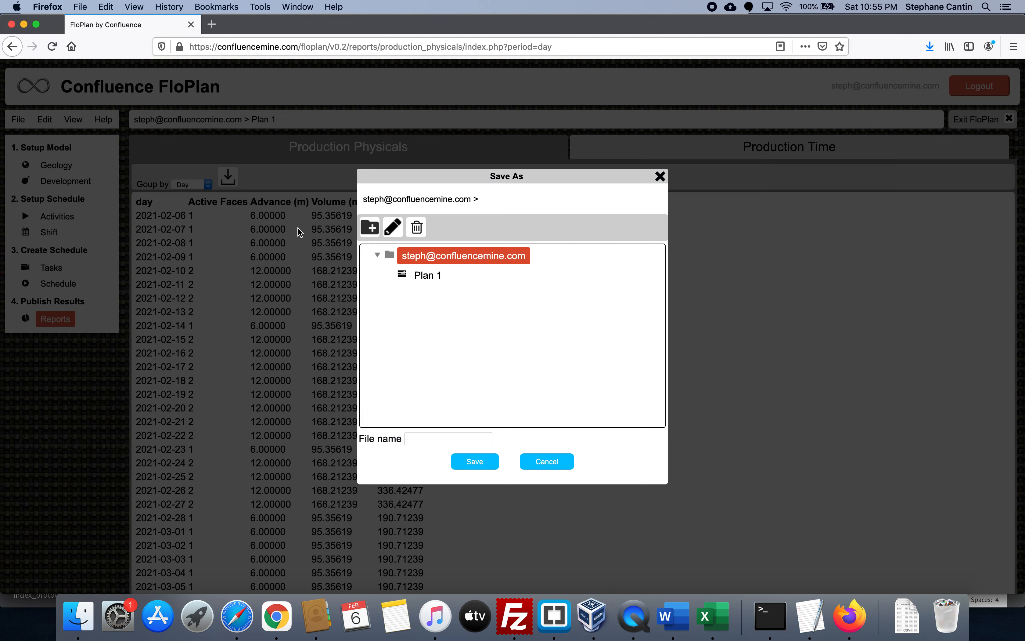
{"action": "left_click", "coordinate": [432, 438]}
{"action": "type", "text": "P"}
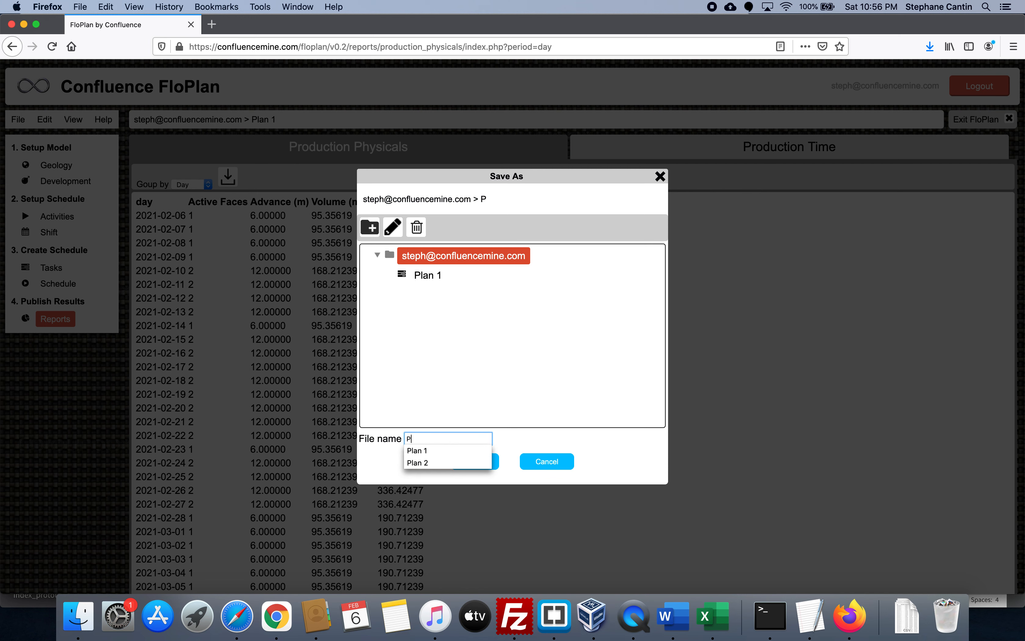
{"action": "type", "text": "lan 2"}
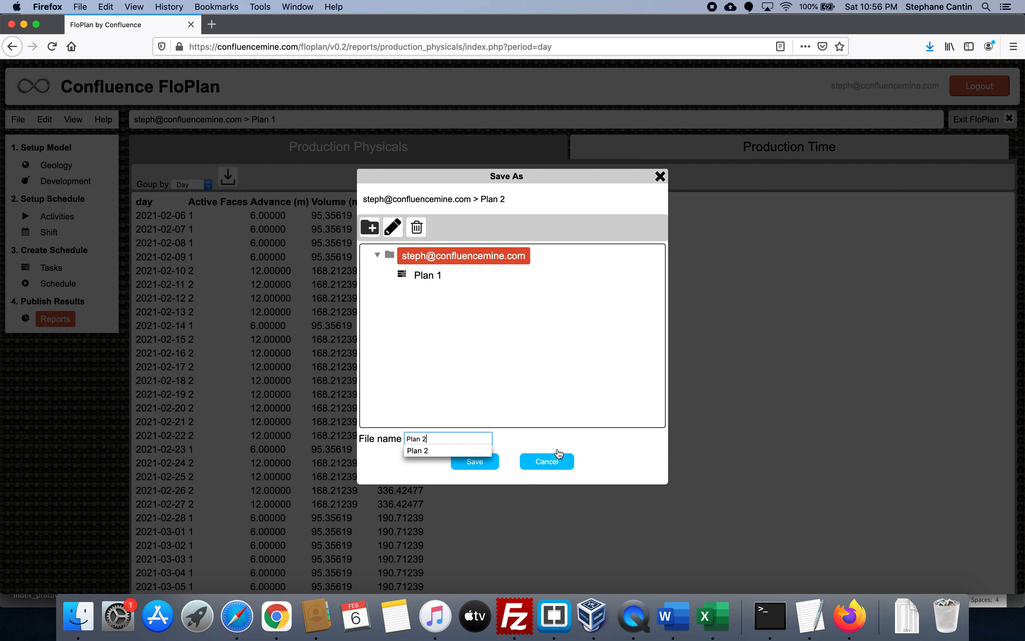
{"action": "left_click", "coordinate": [467, 451]}
{"action": "left_click", "coordinate": [458, 464]}
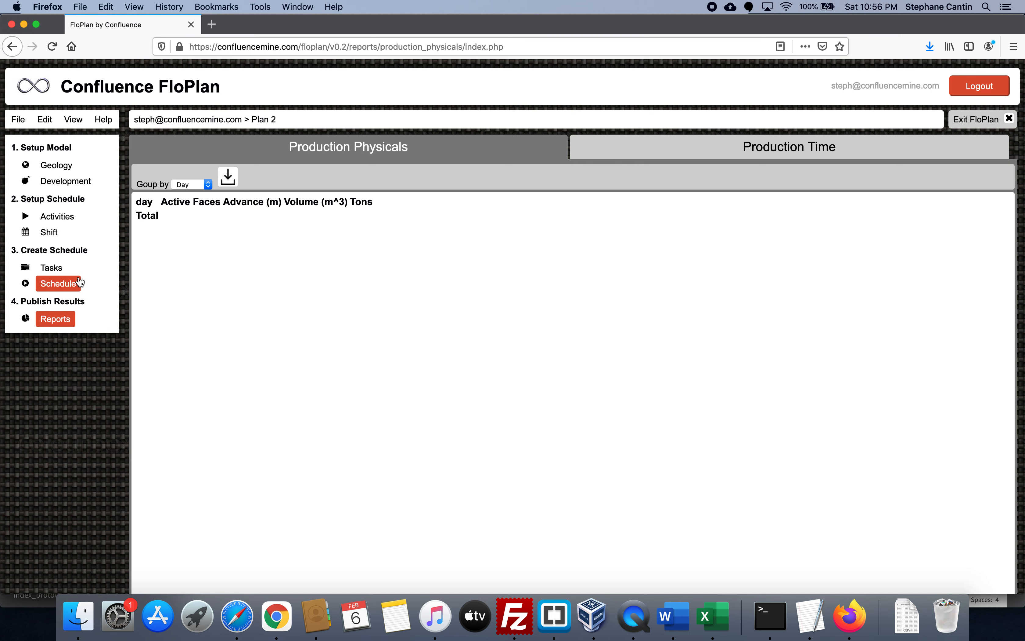
Step: Check Plan 2's tasks, centerlines, wall outlines, default activities, shifts and geology density to see which settings carried over
{"action": "left_click", "coordinate": [53, 267]}
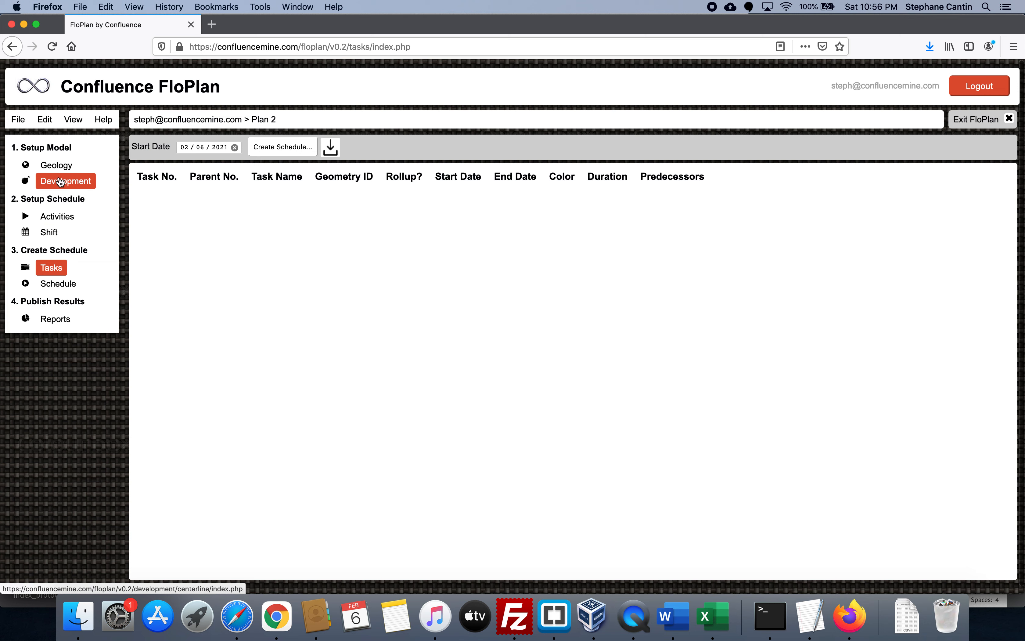
{"action": "left_click", "coordinate": [60, 181]}
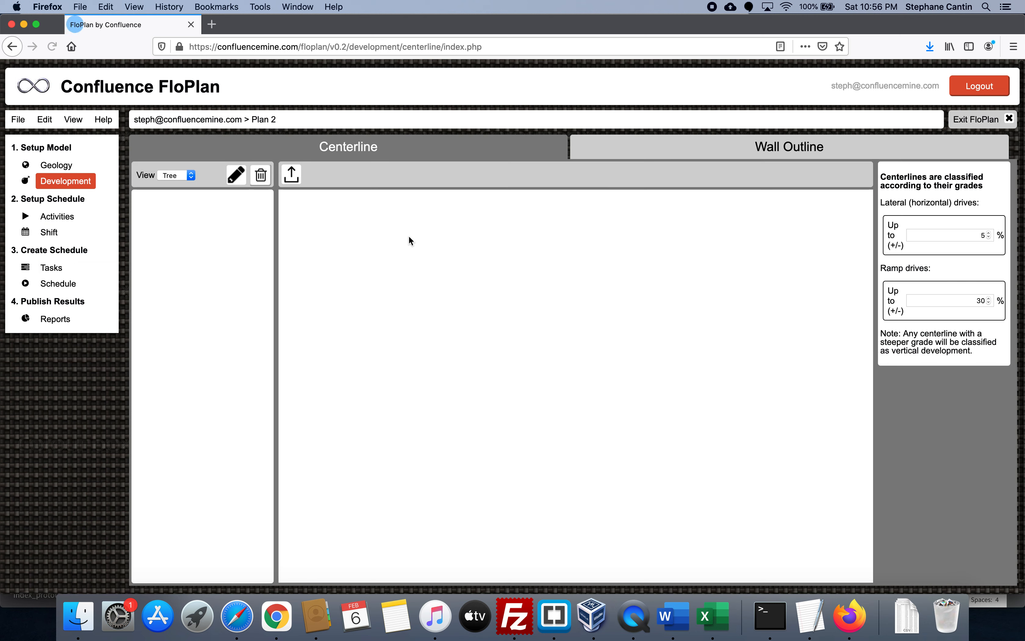
{"action": "left_click", "coordinate": [753, 148]}
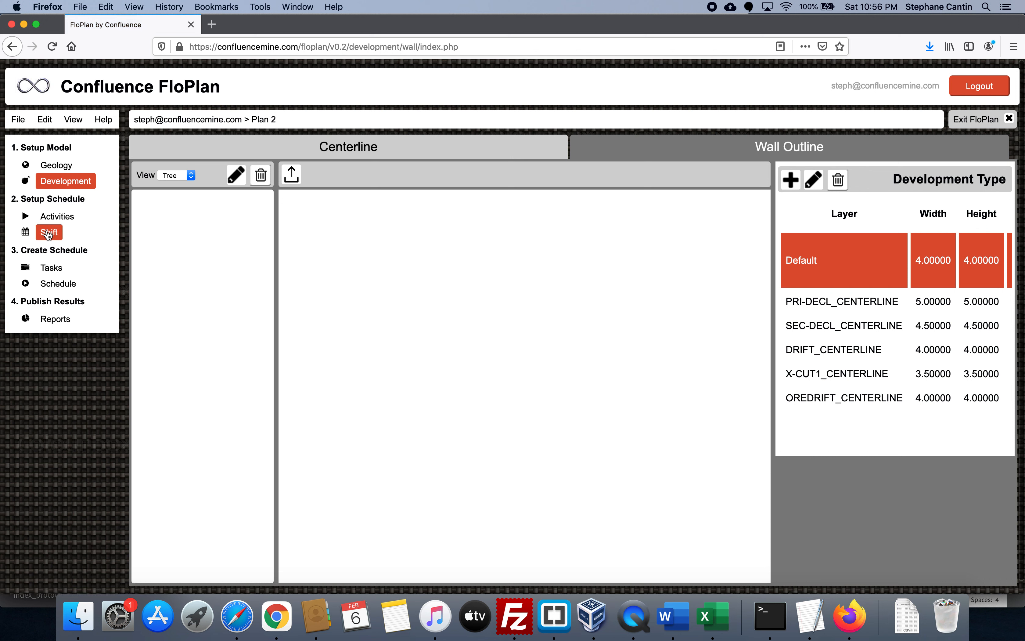
{"action": "left_click", "coordinate": [56, 220]}
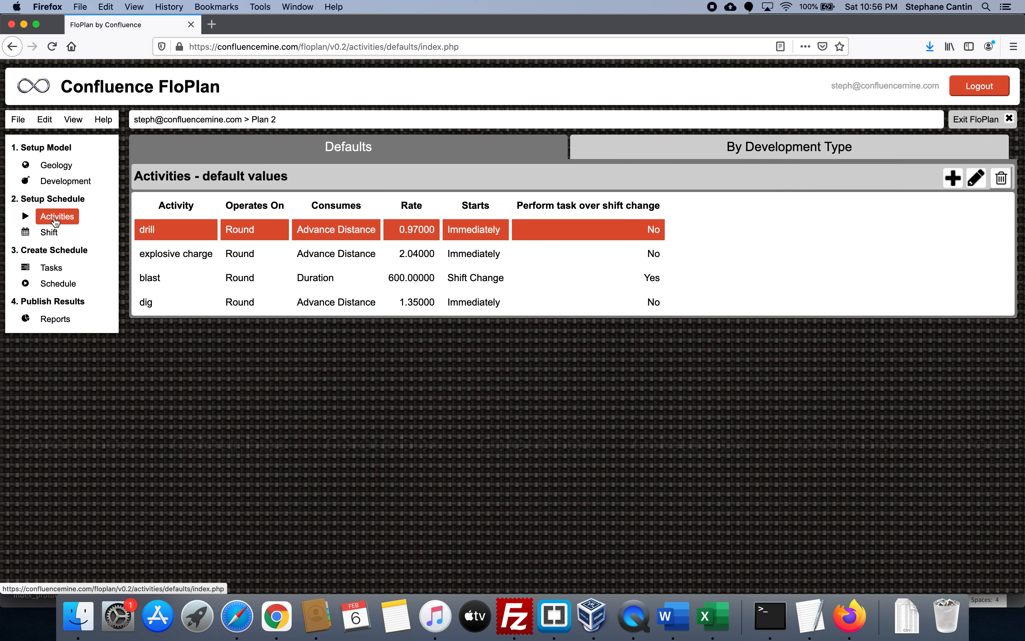
{"action": "left_click", "coordinate": [49, 232]}
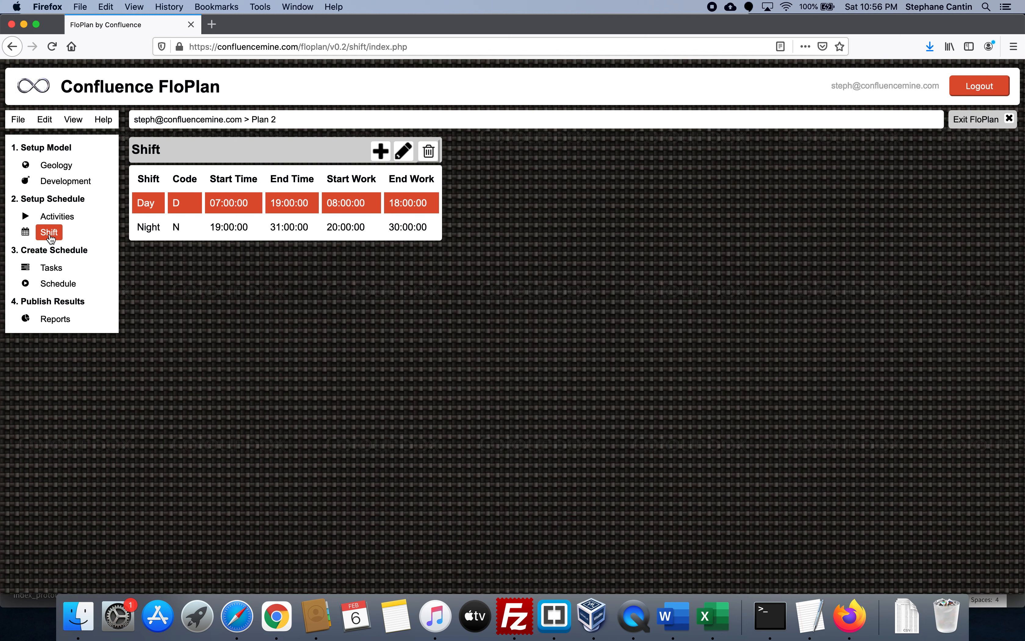
{"action": "left_click", "coordinate": [63, 170]}
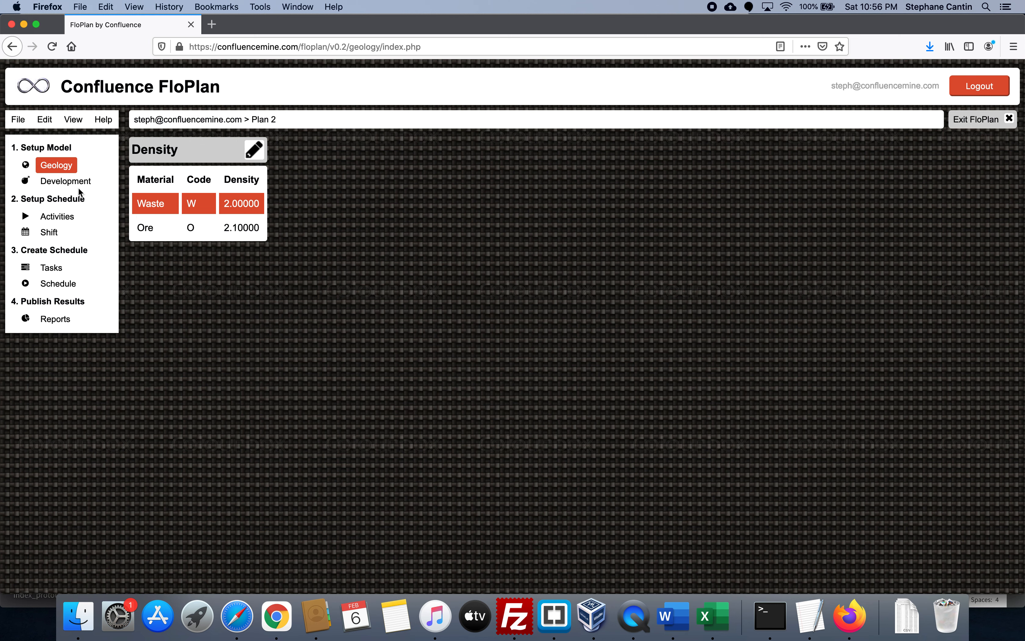
Step: Import the centerline file czone tunnels_center_lines_only_sml_1L1R.dxf from the test_data folder into Plan 2's development model
{"action": "left_click", "coordinate": [68, 181]}
{"action": "left_click", "coordinate": [292, 174]}
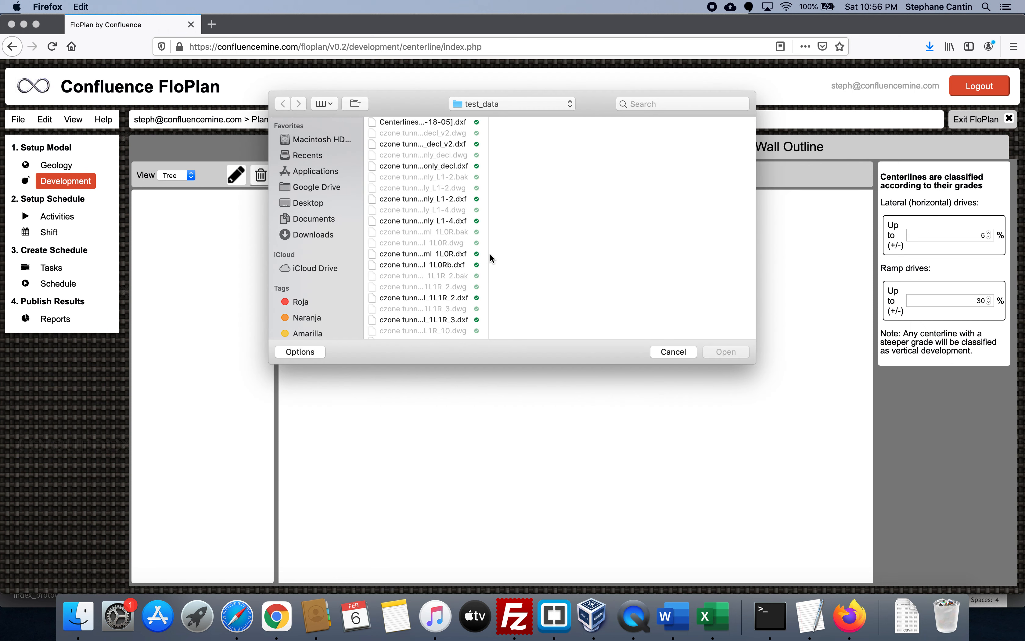
{"action": "left_click_drag", "start_coordinate": [489, 253], "coordinate": [662, 256]}
{"action": "scroll", "coordinate": [597, 267], "scroll_direction": "down", "scroll_amount": 4}
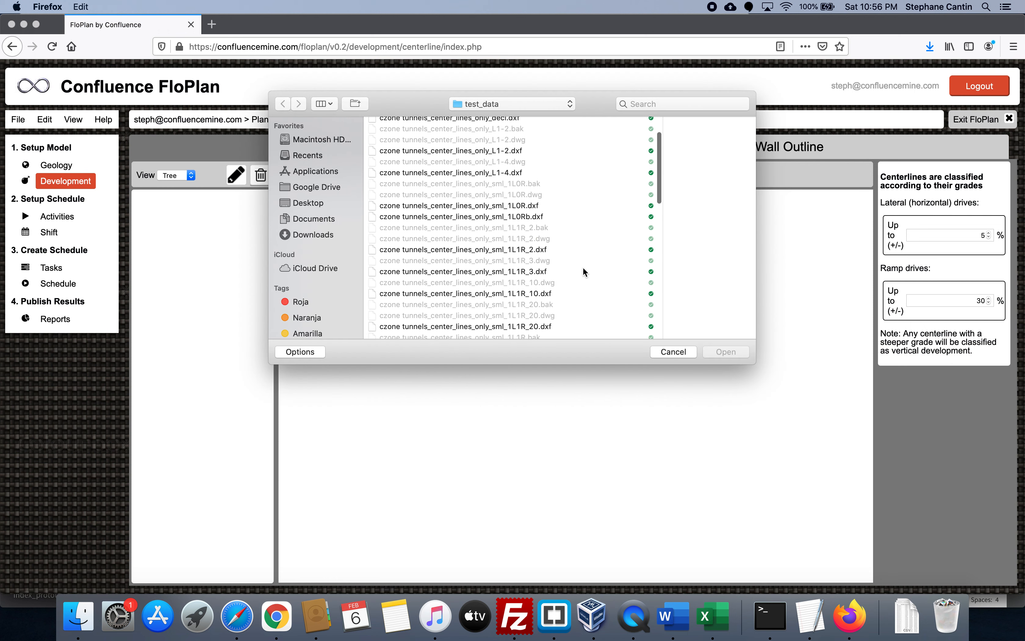
{"action": "scroll", "coordinate": [539, 270], "scroll_direction": "down", "scroll_amount": 1}
{"action": "scroll", "coordinate": [540, 269], "scroll_direction": "down", "scroll_amount": 3}
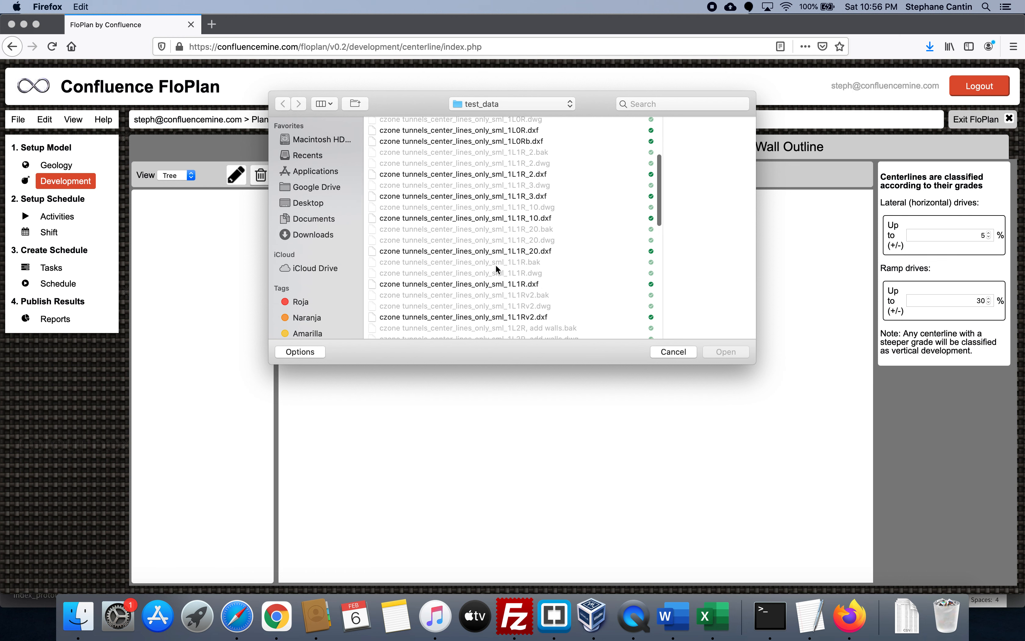
{"action": "scroll", "coordinate": [545, 278], "scroll_direction": "down", "scroll_amount": 2}
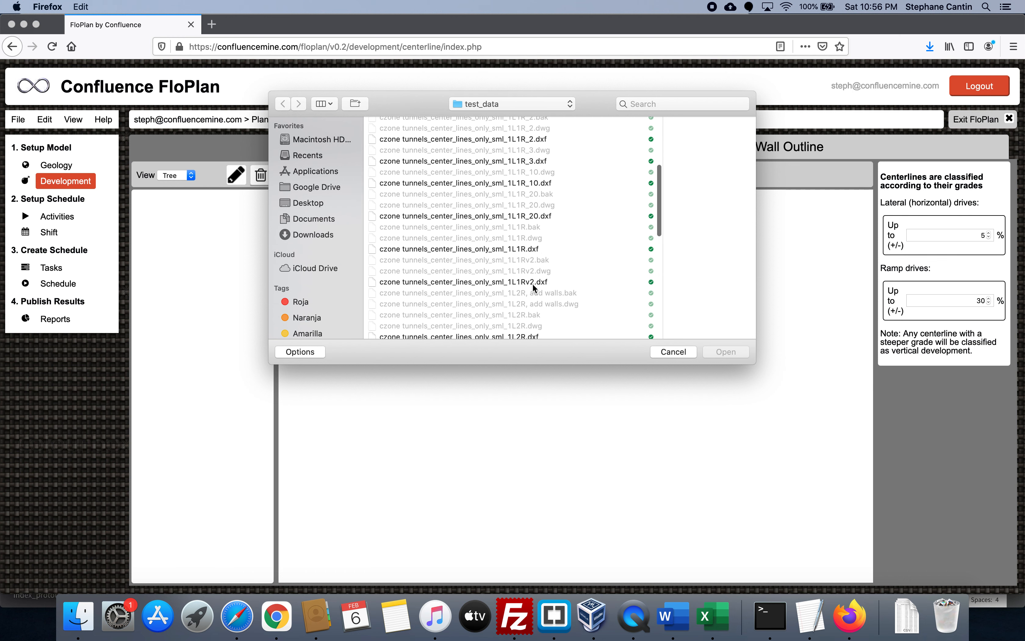
{"action": "left_click", "coordinate": [523, 248]}
{"action": "left_click", "coordinate": [723, 353]}
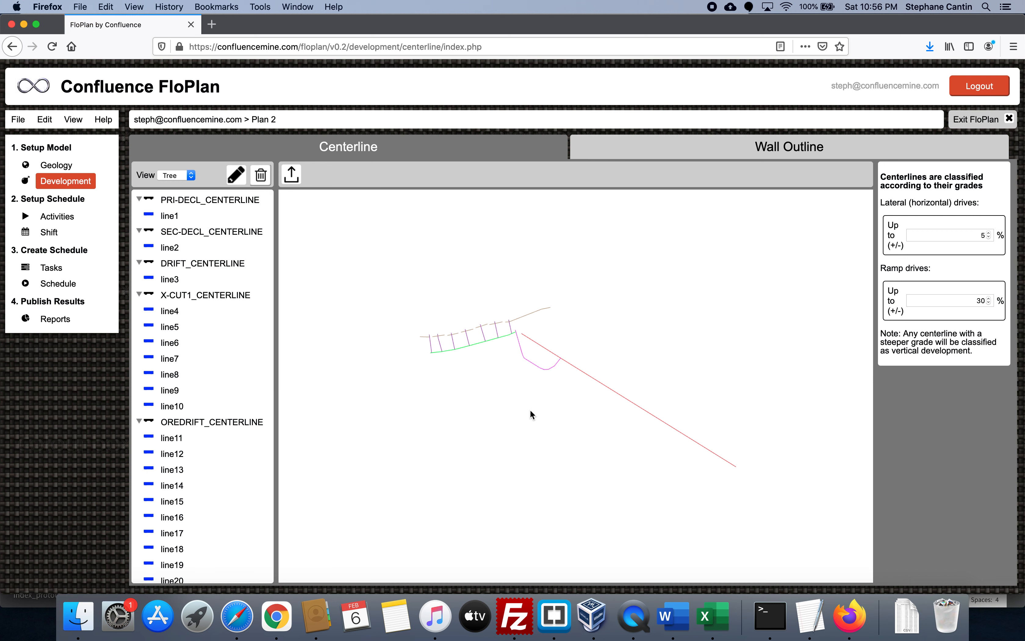
Step: Examine the imported centerlines, their wall outlines, and the activities and rates by development type
{"action": "left_click_drag", "start_coordinate": [530, 409], "coordinate": [529, 374]}
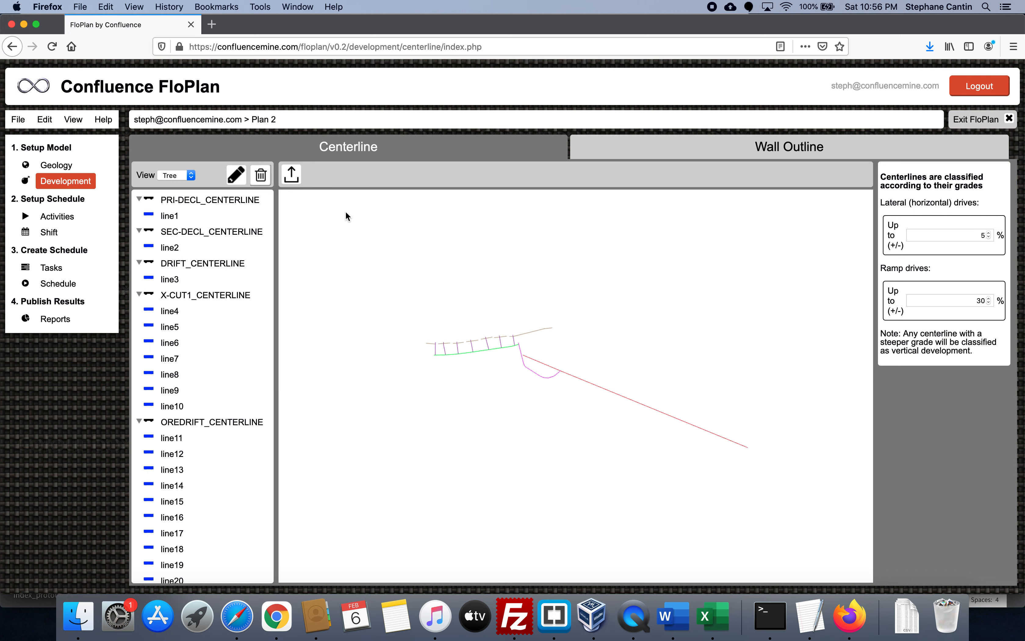
{"action": "left_click", "coordinate": [737, 153]}
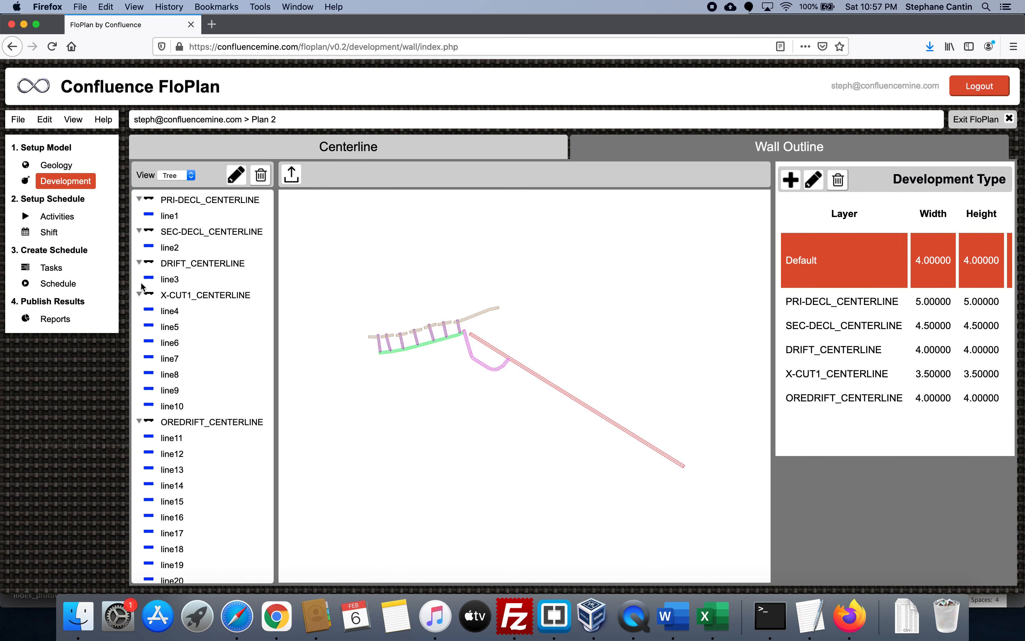
{"action": "left_click", "coordinate": [67, 224]}
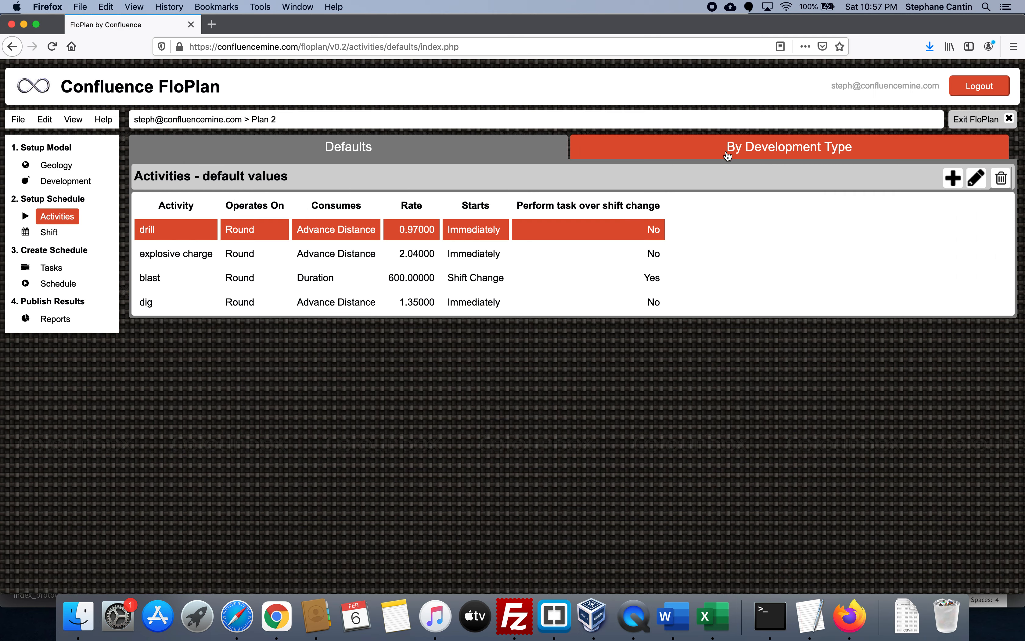
{"action": "left_click", "coordinate": [730, 155]}
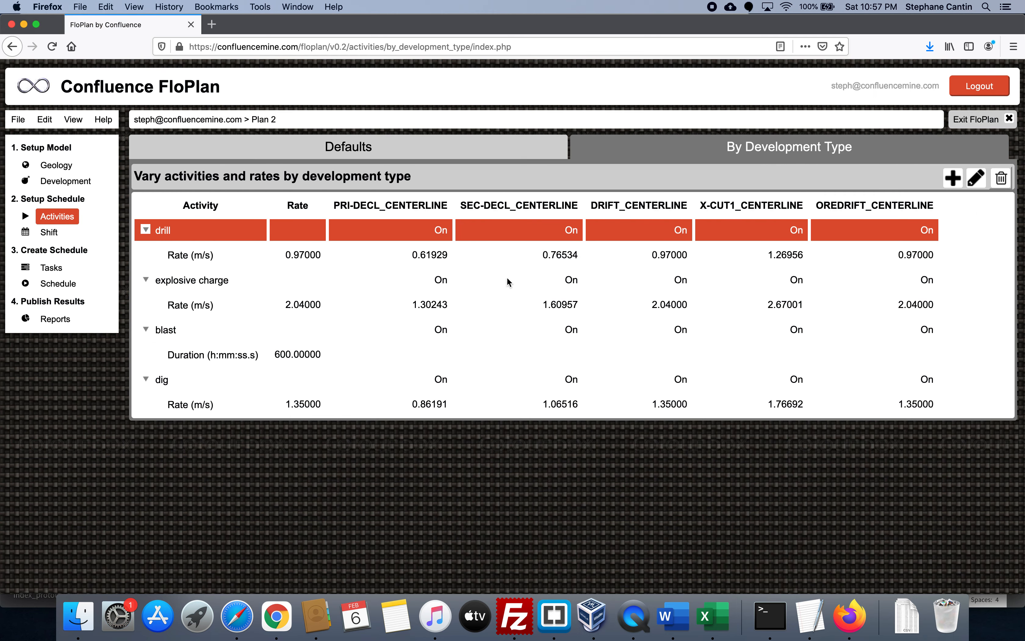
Step: Create Plan 2's schedule of tasks with the start date 02/06/2021
{"action": "left_click", "coordinate": [54, 270]}
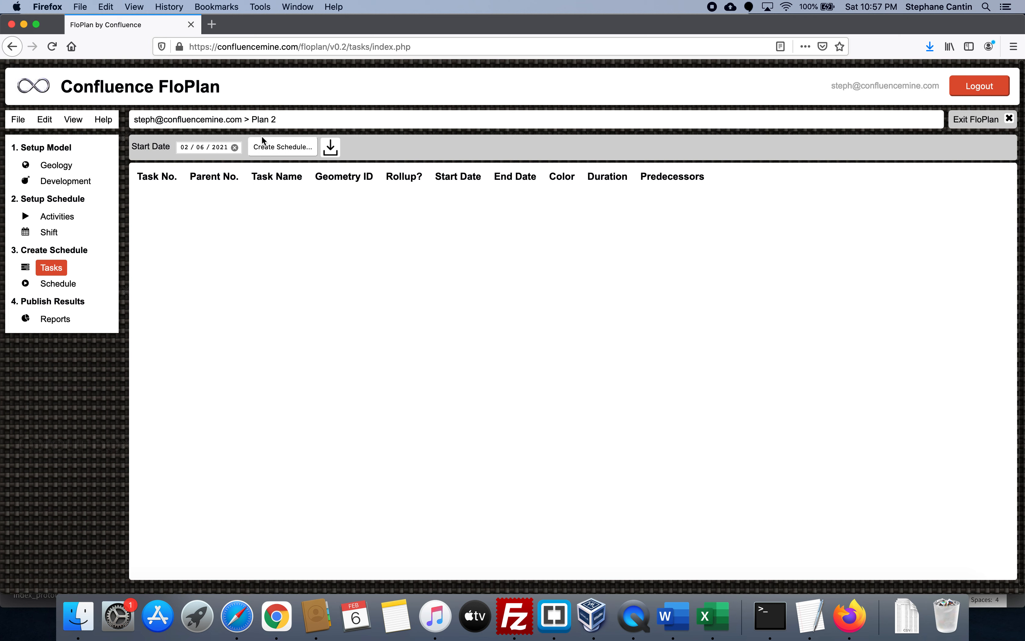
{"action": "left_click", "coordinate": [271, 147]}
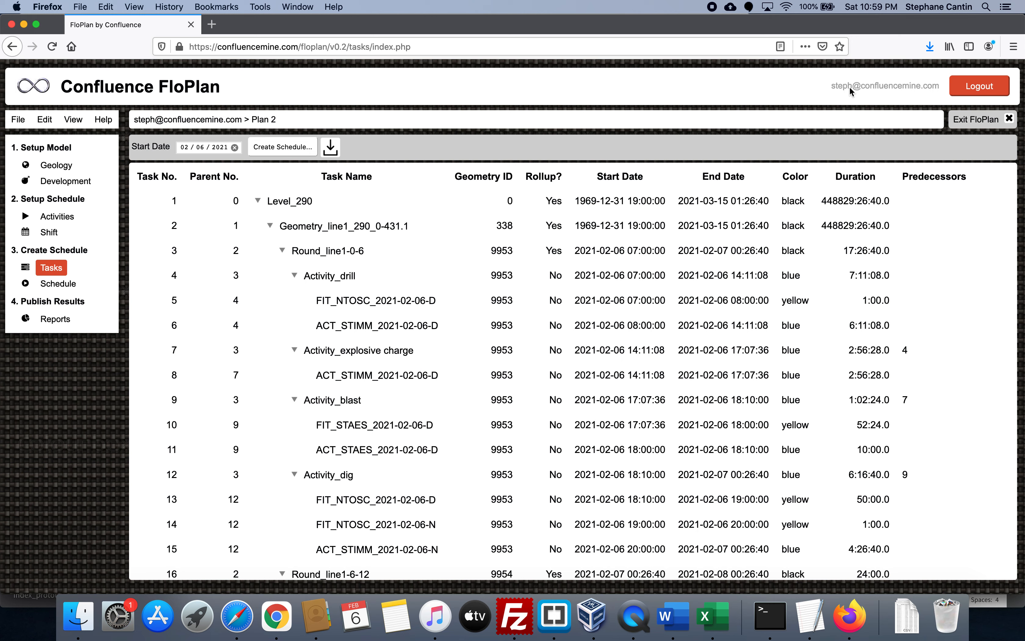
Step: Log out of the FloPlan account and open the login form on the Confluence home page
{"action": "left_click", "coordinate": [977, 87]}
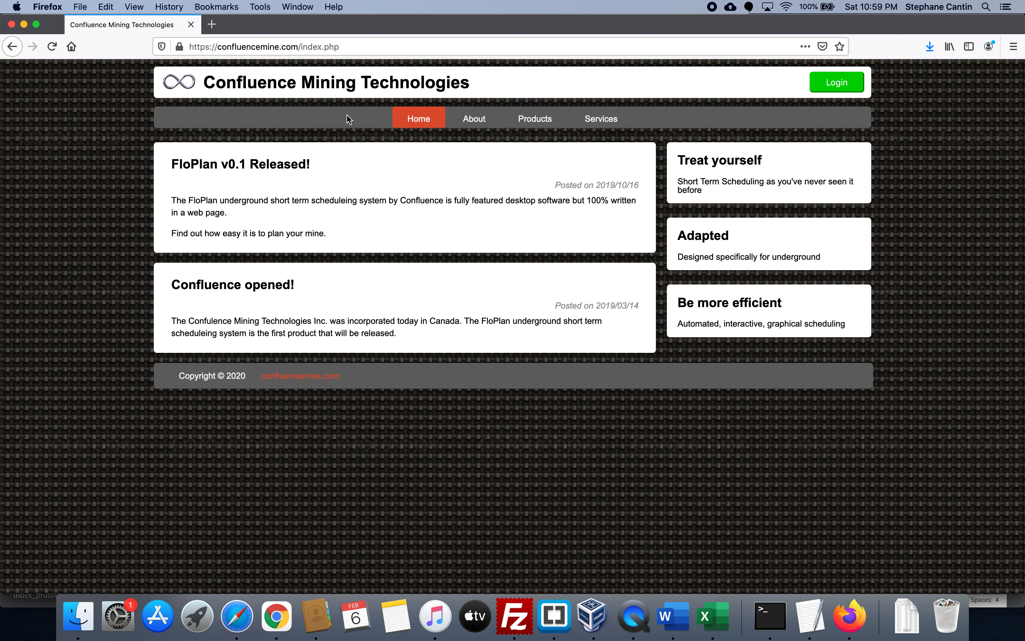
{"action": "left_click", "coordinate": [842, 87]}
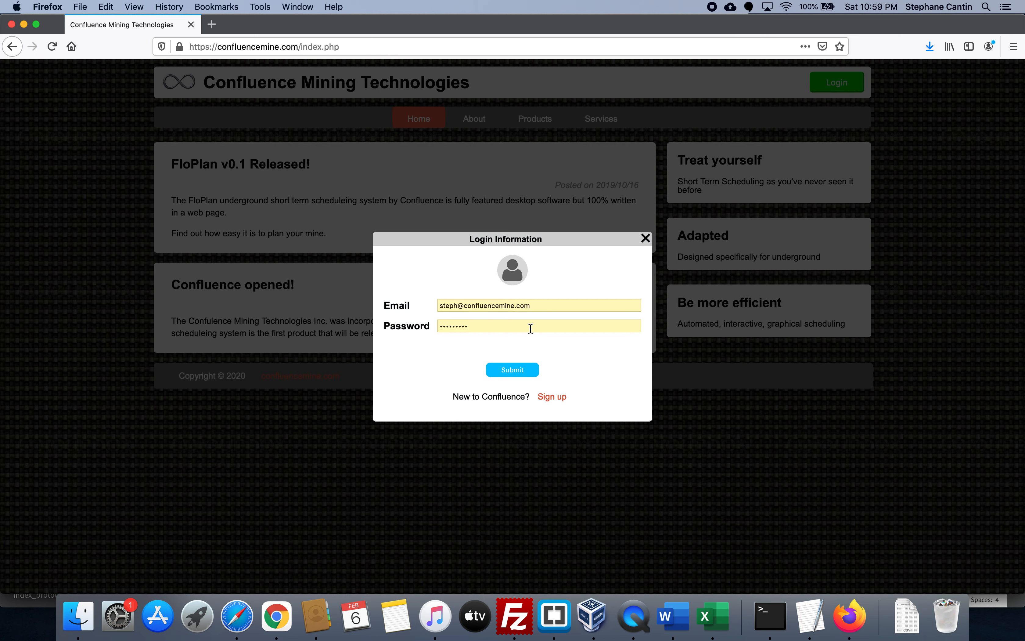